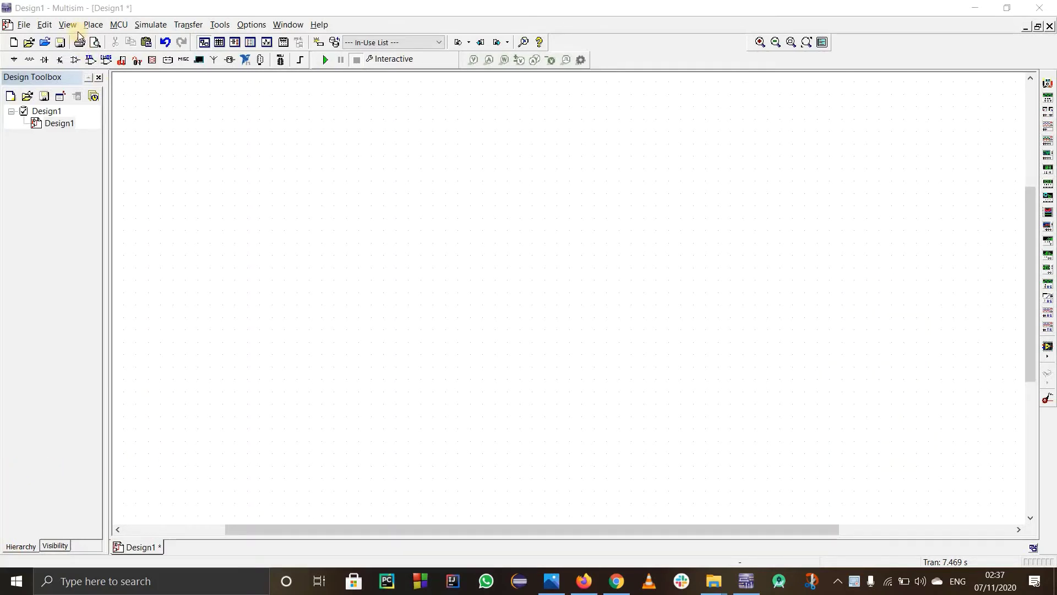
Step: Search all groups for 74ls76 and place two 74LS76N dual JK flip-flop chips
left_click(94, 24)
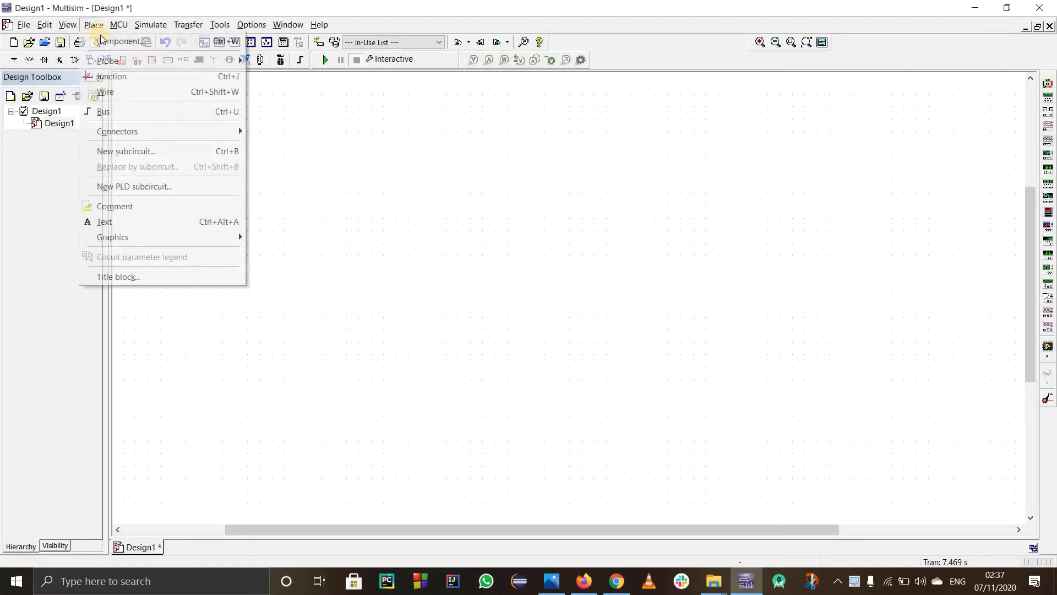
left_click(110, 38)
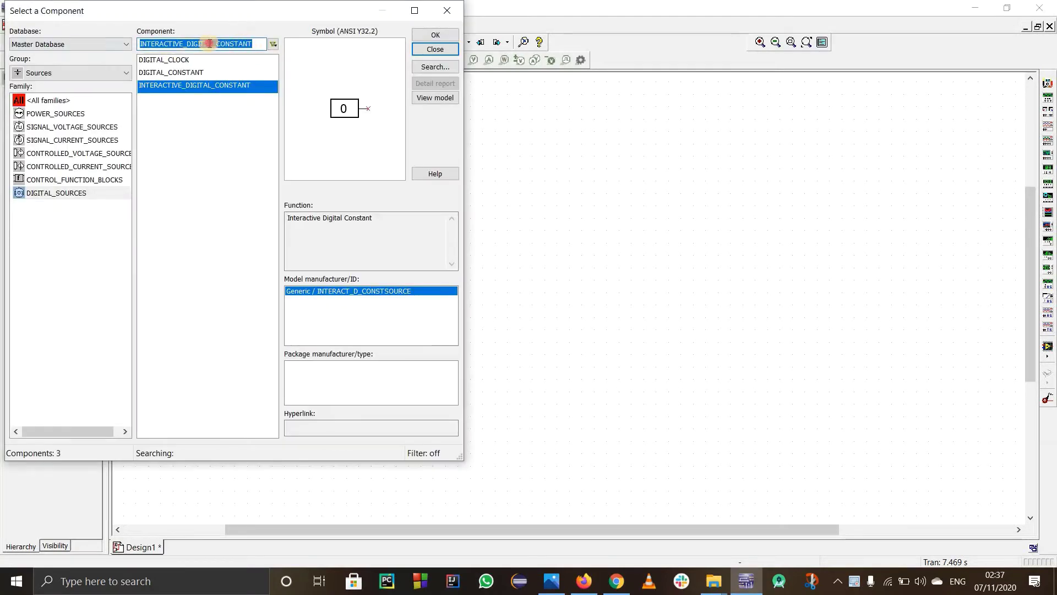
type("74ls76")
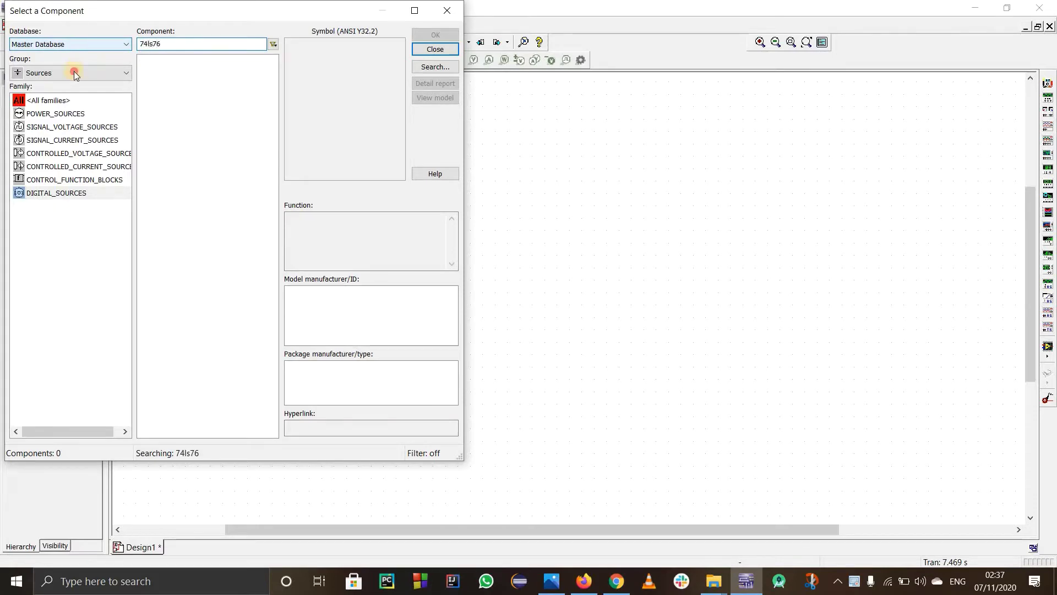
left_click(75, 73)
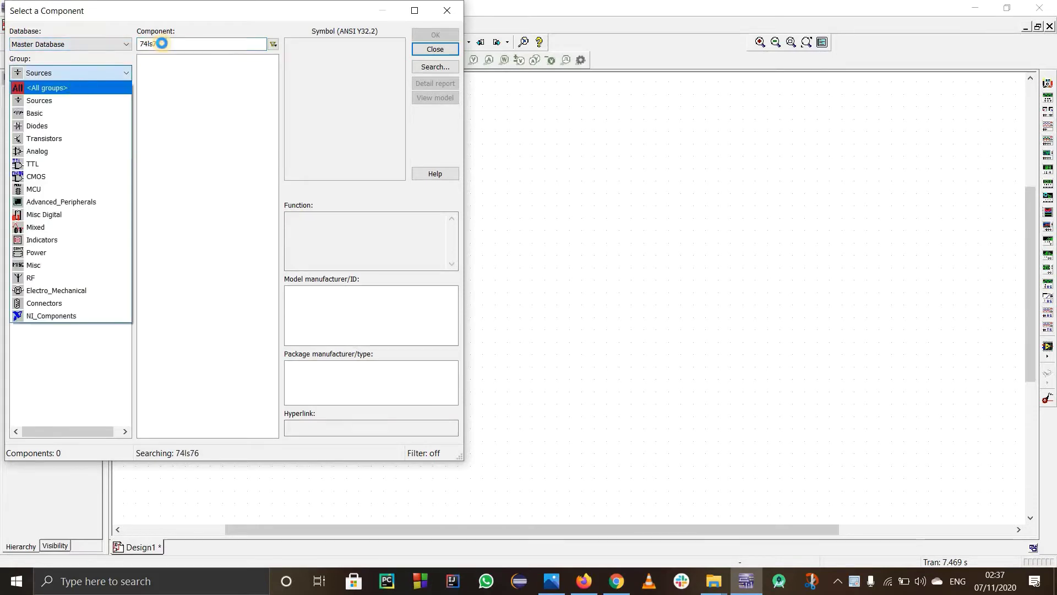
left_click(66, 87)
left_click(169, 42)
key("BackSpace")
key("BackSpace")
type("86")
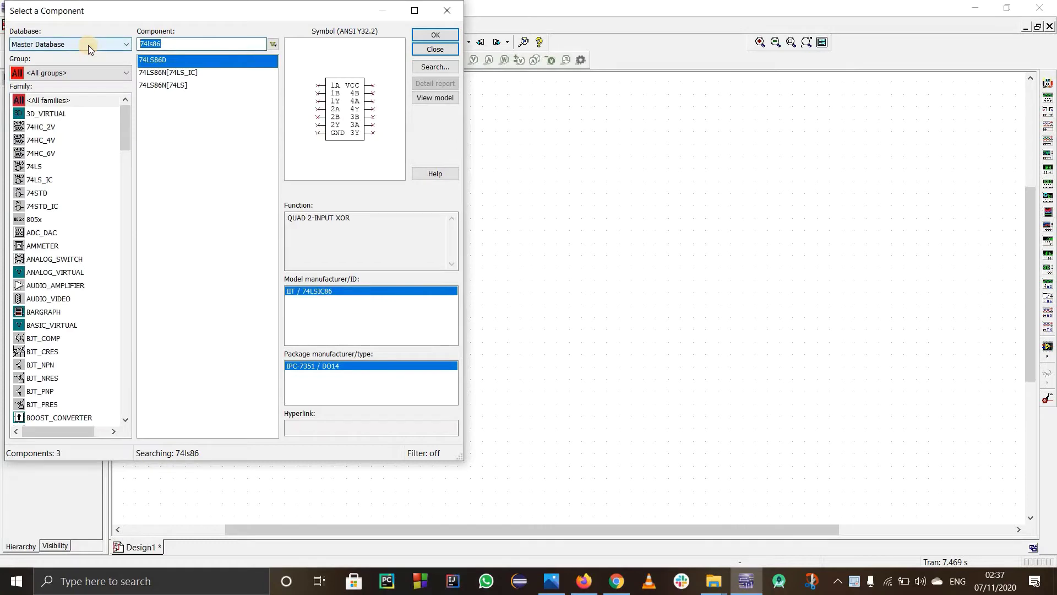
type("74")
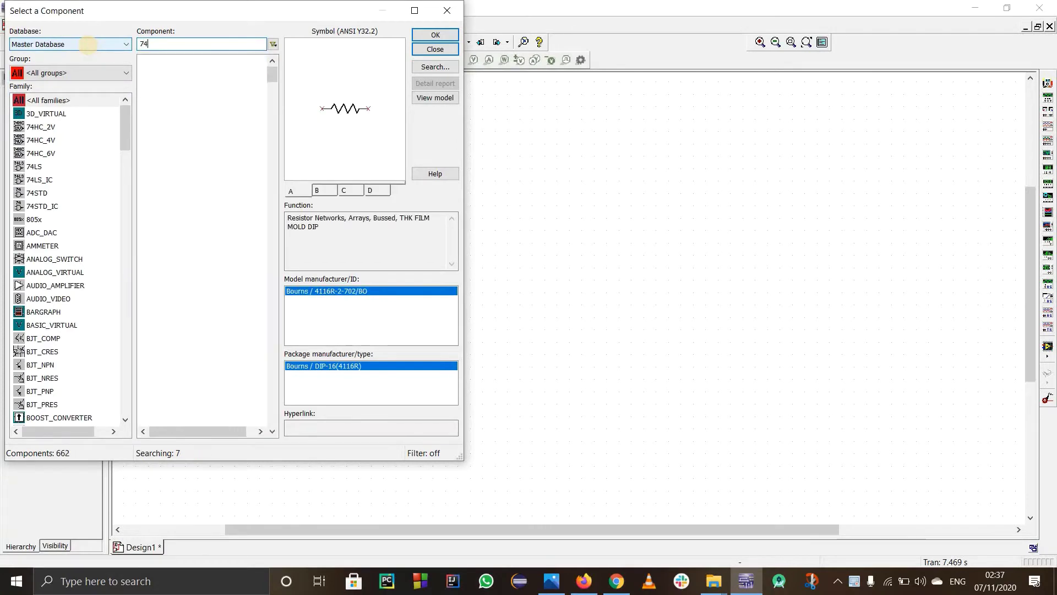
type("ls76")
left_click(170, 64)
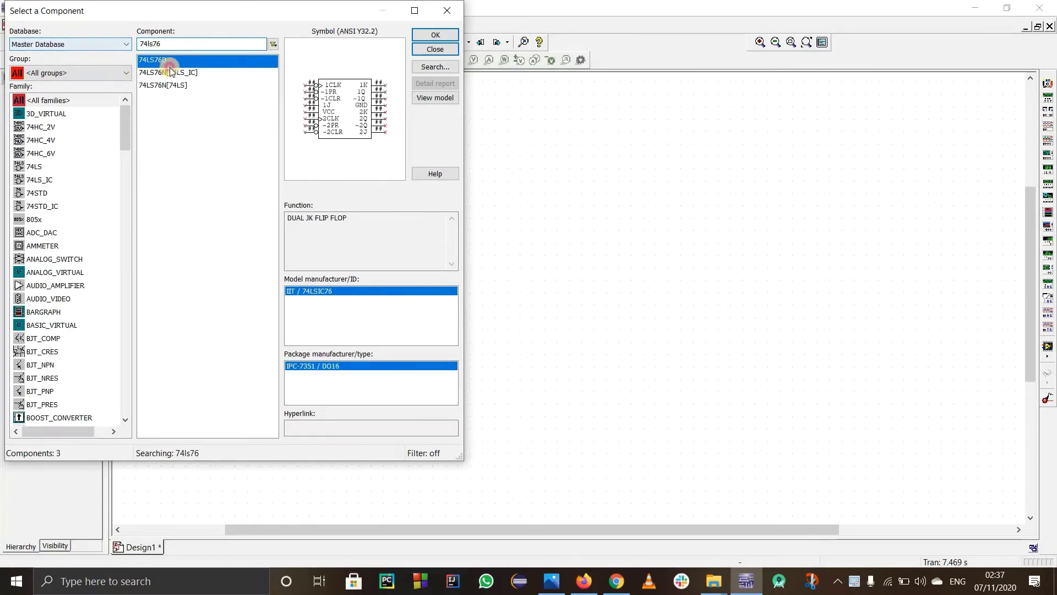
left_click(175, 73)
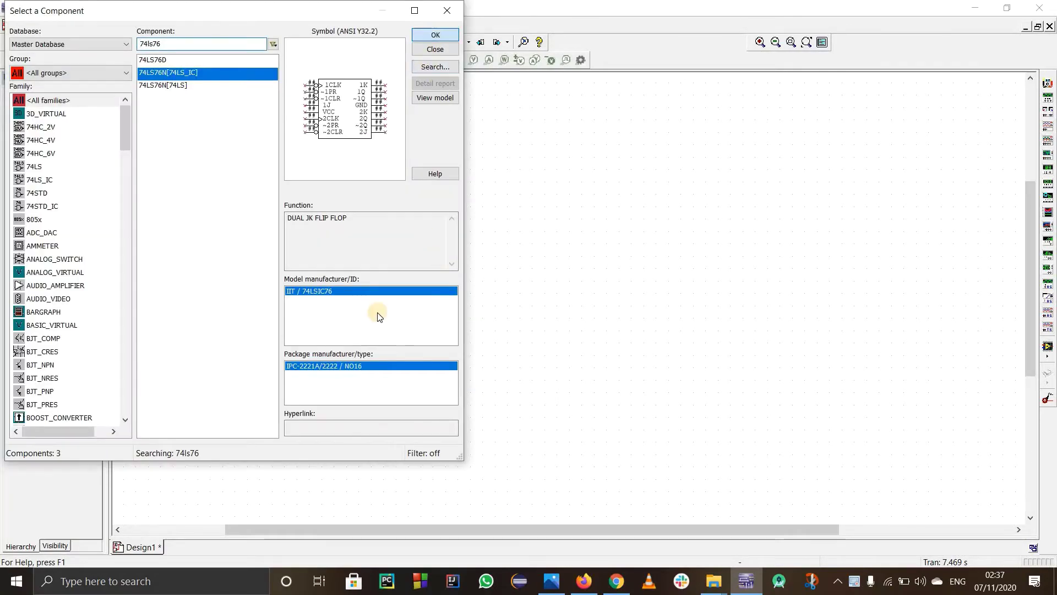
left_click(434, 35)
left_click(546, 223)
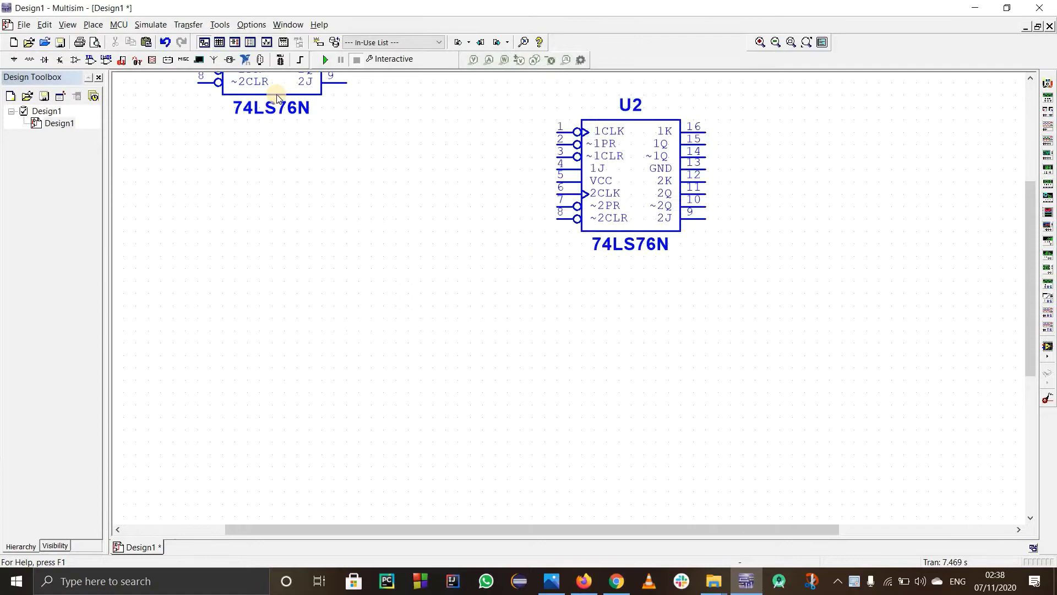
left_click(441, 55)
Step: Arrange U1 and U2 side by side at the same height near the sheet centre
left_click_drag(279, 88, 354, 310)
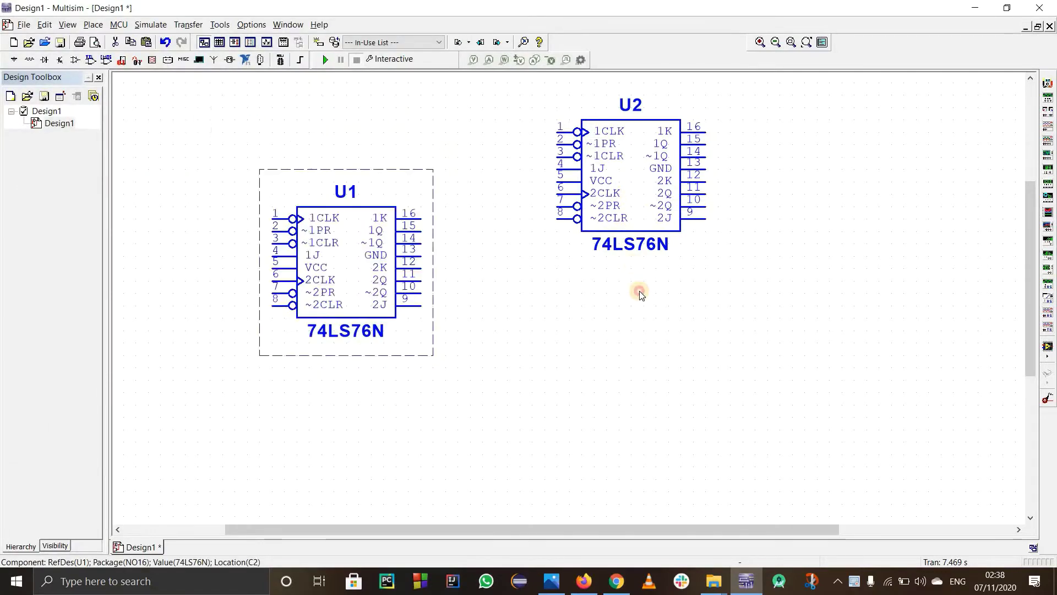
left_click_drag(631, 193, 609, 288)
left_click_drag(347, 288, 263, 229)
left_click_drag(691, 279, 311, 254)
left_click_drag(375, 217, 385, 180)
left_click(481, 144)
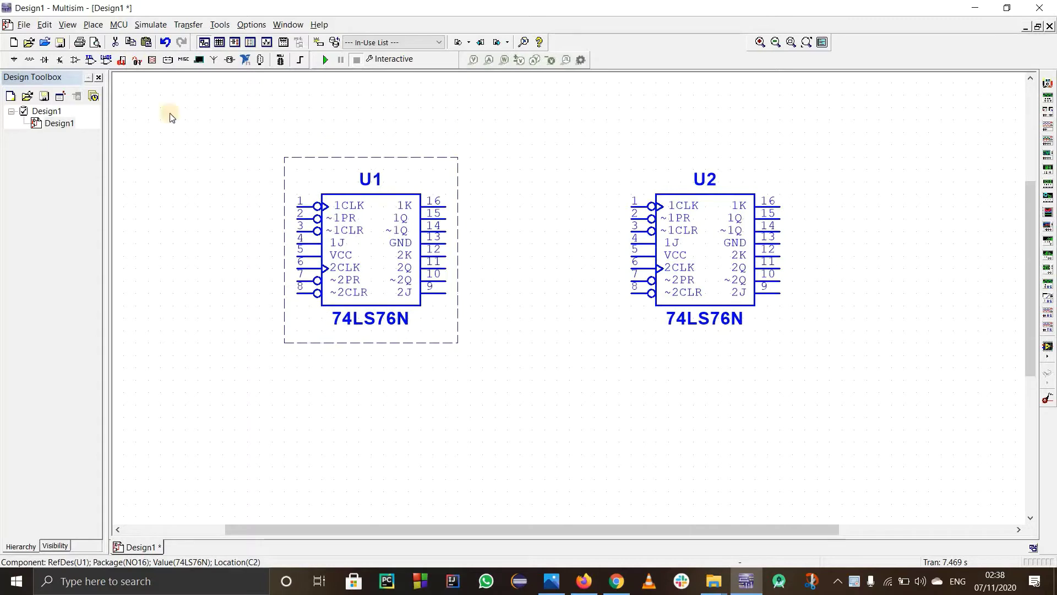
Step: Place a 5.0V VCC supply above U1
left_click(62, 27)
left_click(66, 24)
left_click(93, 25)
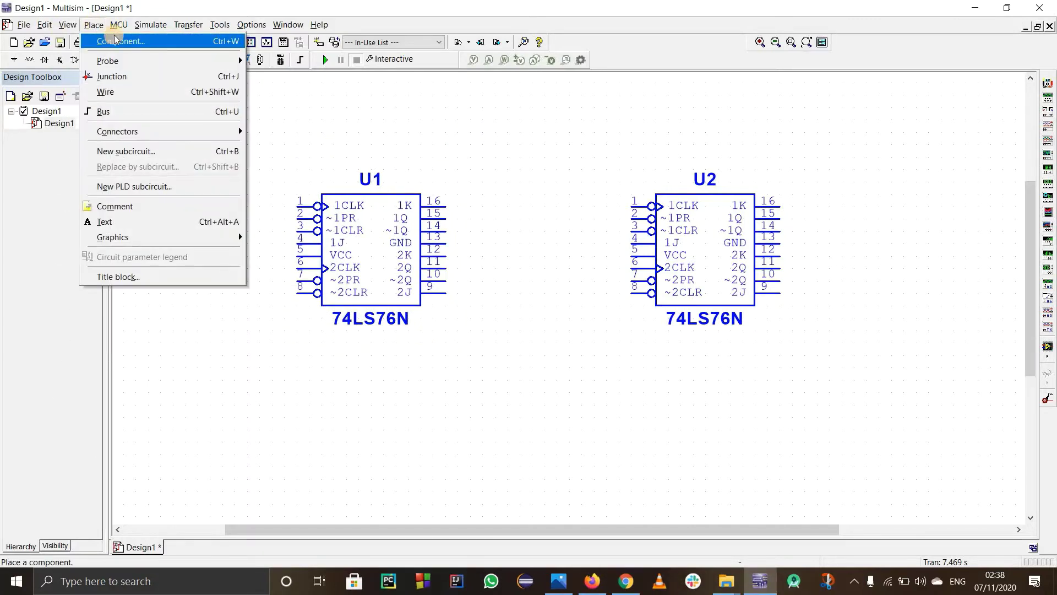
left_click(116, 40)
type("vcc")
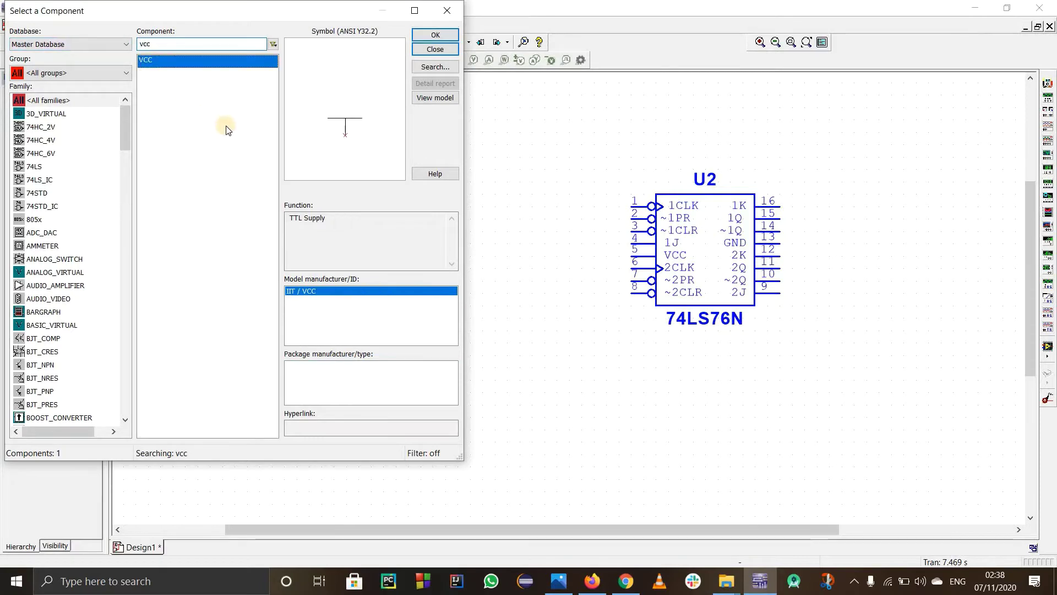
key("Return")
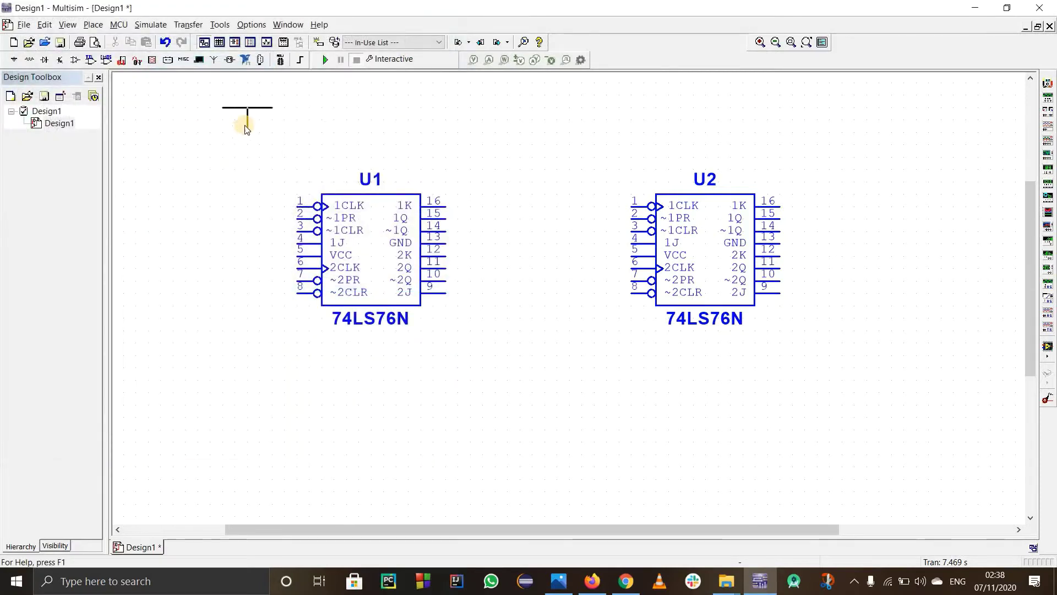
left_click(246, 130)
left_click(418, 50)
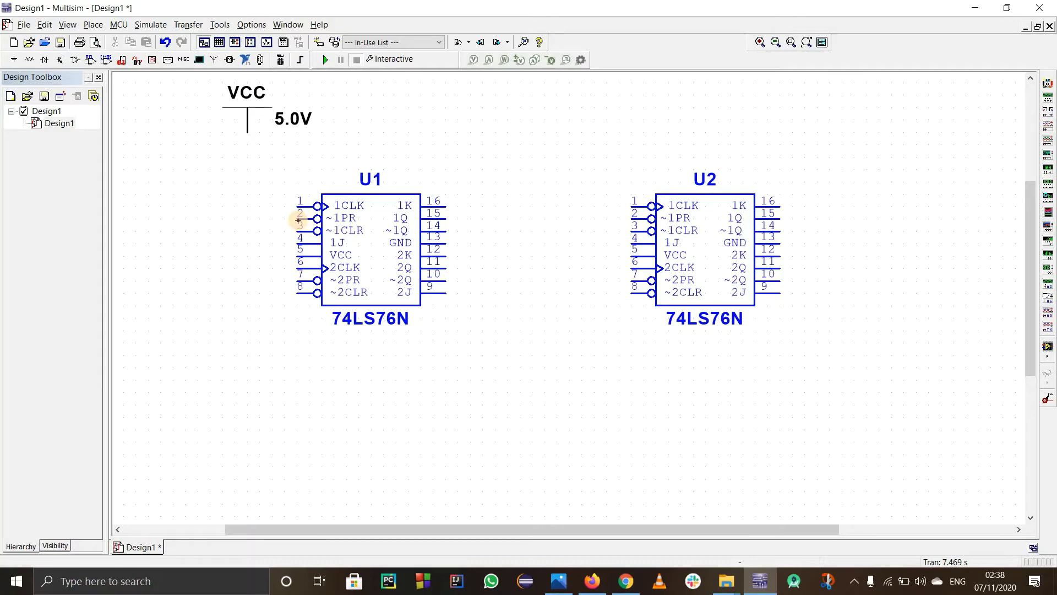
Step: Wire U1 pins 8, 2, 3, 4, 16 and 7 to the VCC line
left_click(298, 296)
left_click(247, 133)
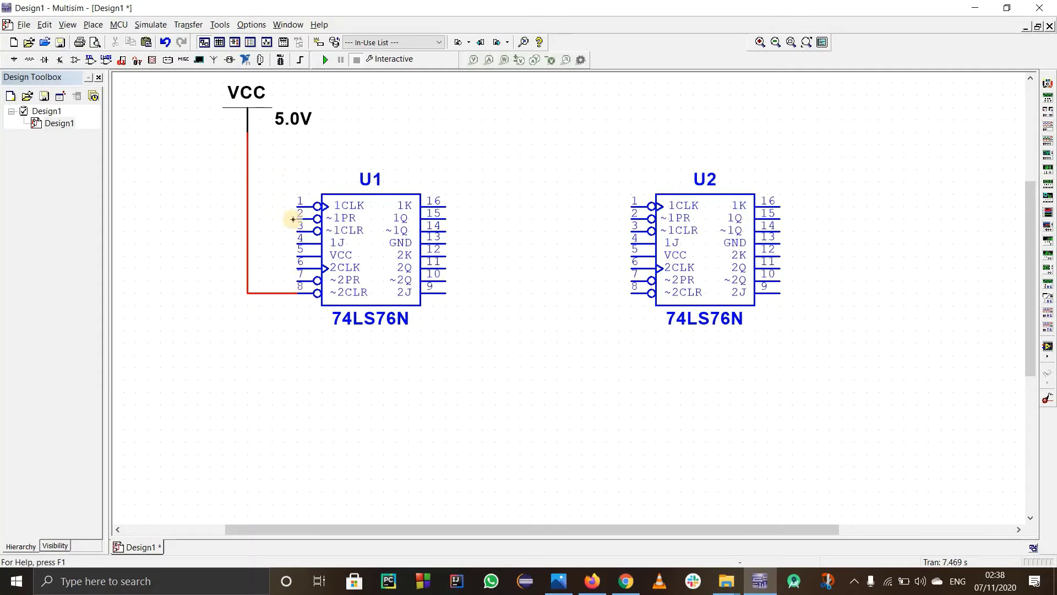
left_click(295, 219)
left_click(247, 219)
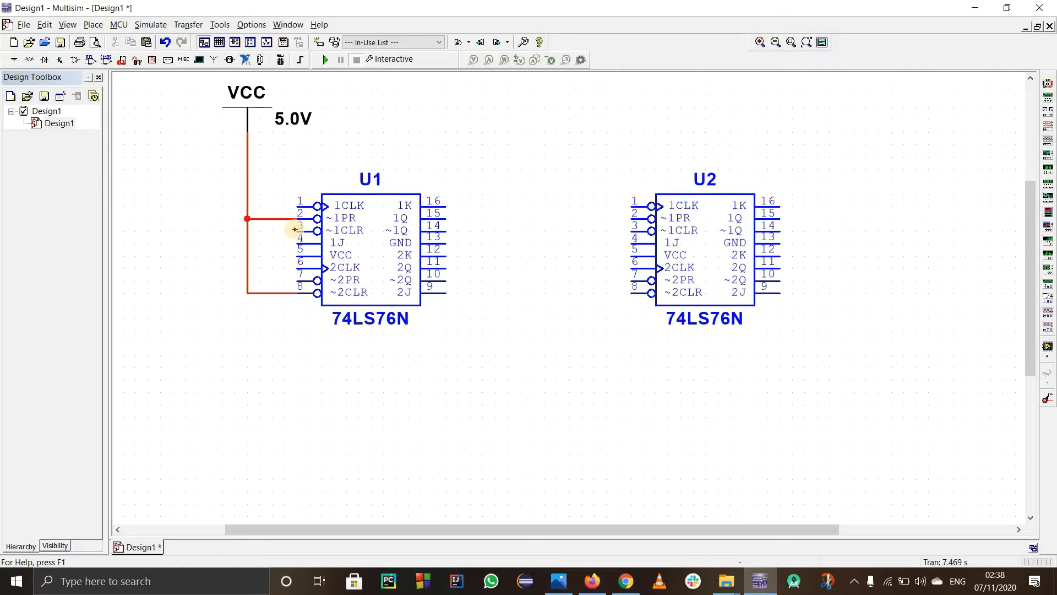
left_click(247, 231)
left_click(295, 232)
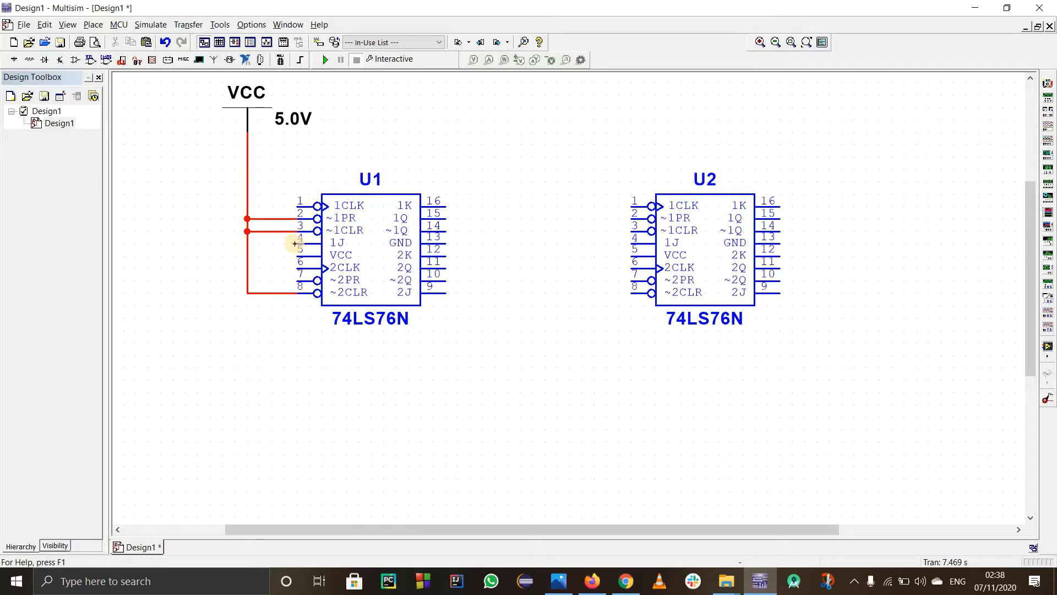
left_click(248, 243)
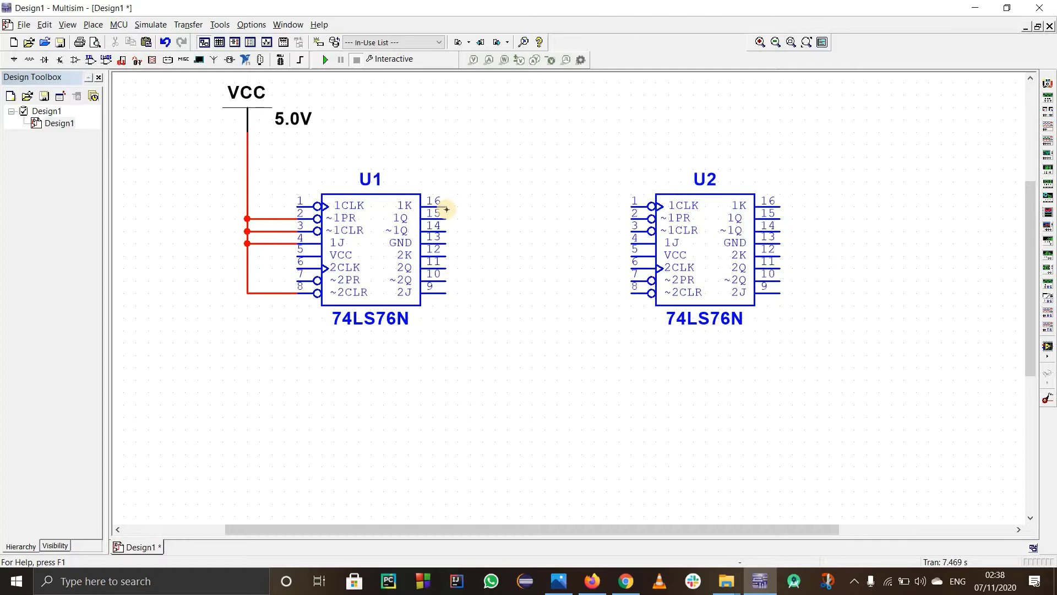
left_click(451, 206)
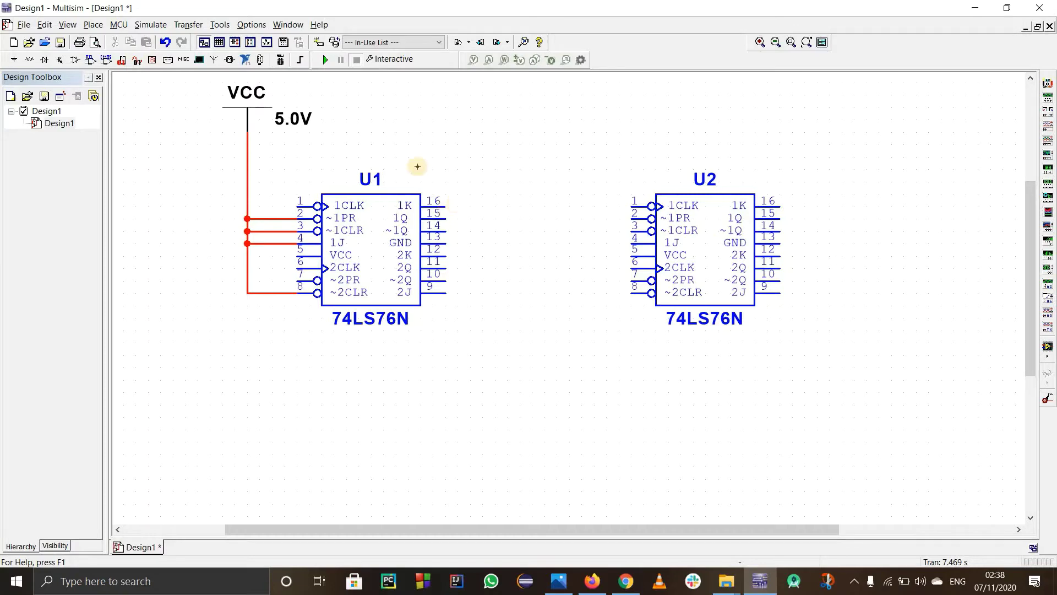
left_click(247, 158)
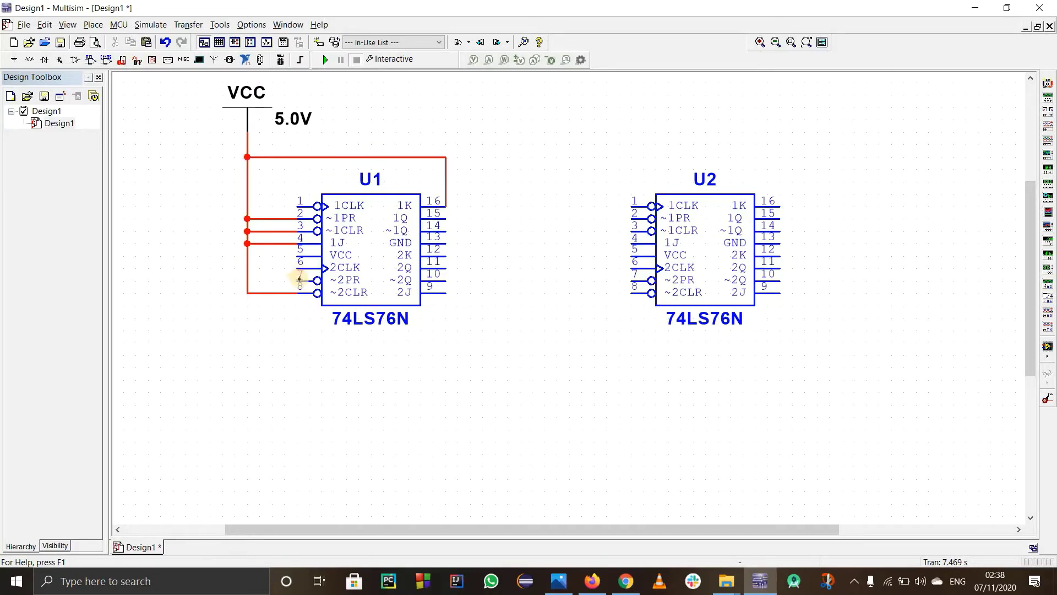
left_click(296, 280)
left_click(247, 280)
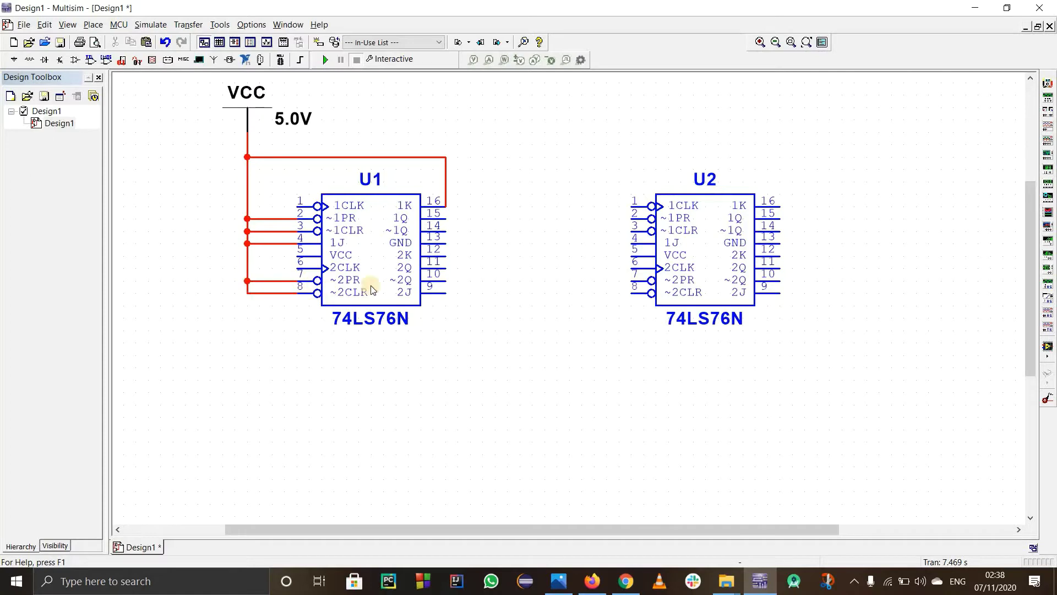
Step: Tie U1's 2J (pin 9) and 2K (pin 12) to the VCC line
double_click(446, 188)
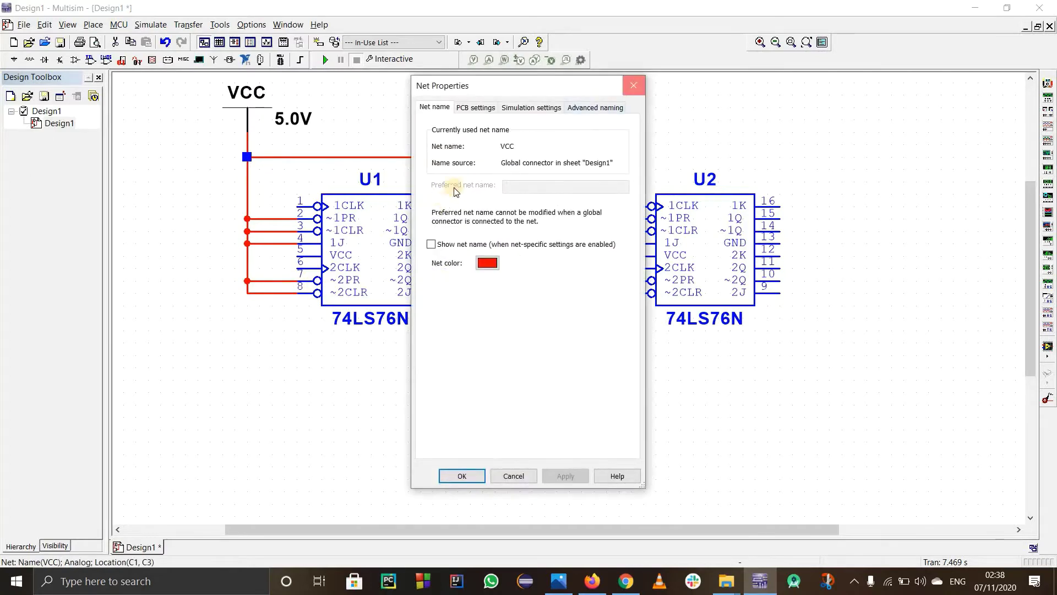
key("Escape")
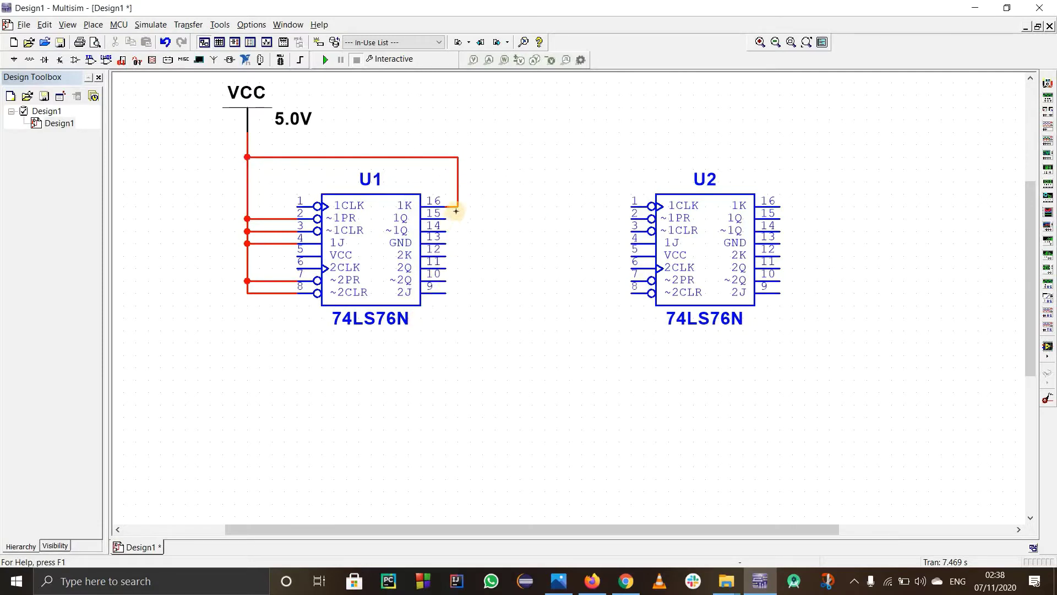
left_click(456, 211)
left_click(445, 291)
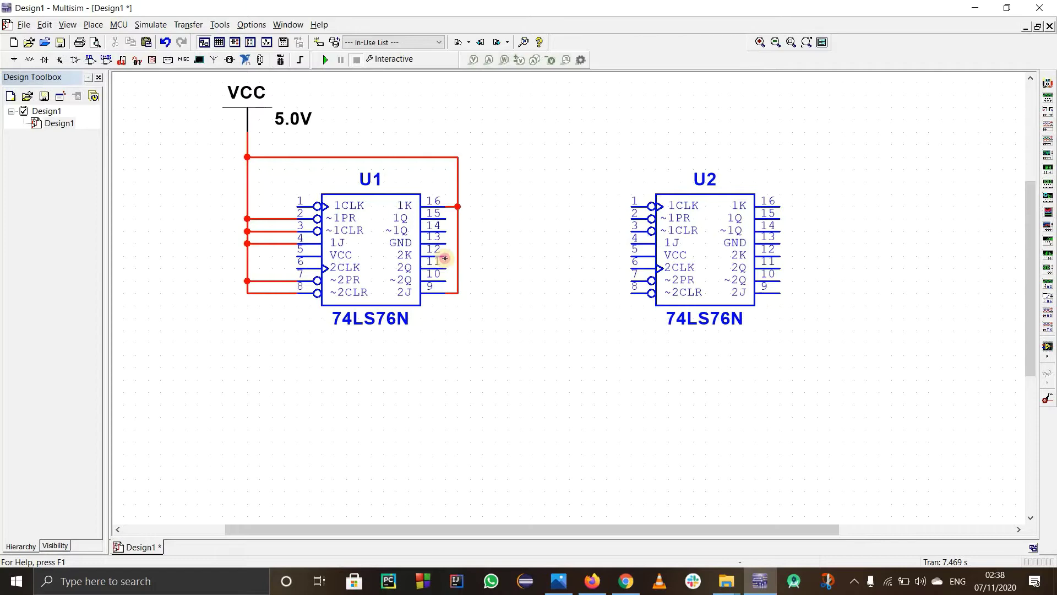
left_click(457, 258)
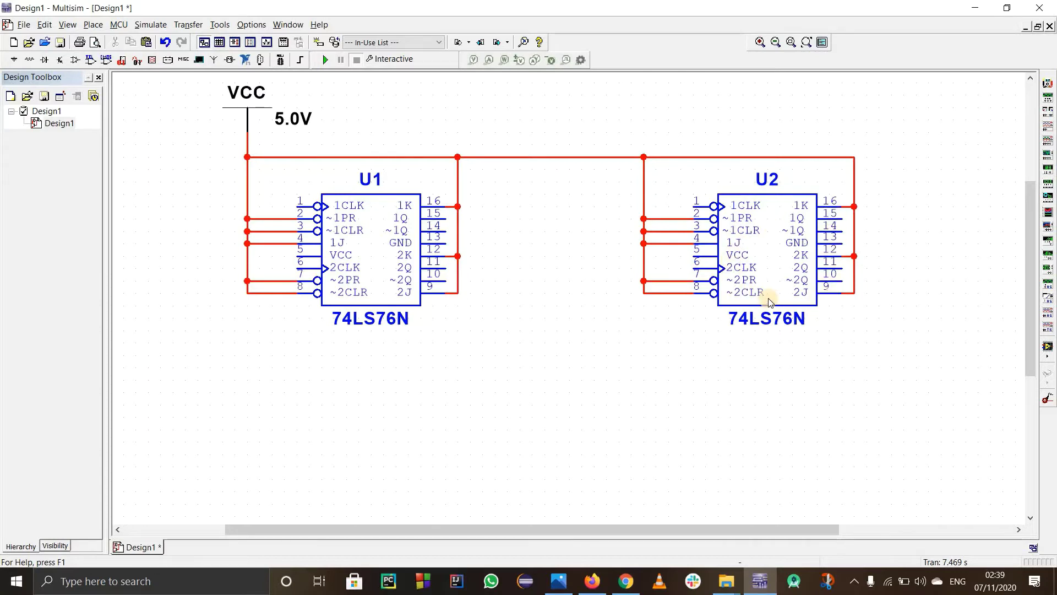
Step: Connect the pin 5 VCC inputs of U2 and U1 to the supply line
left_click(695, 257)
left_click(643, 256)
left_click(251, 256)
Step: Search 74ls86 and place the 74LS86N XOR chip, U3, between U1 and U2
left_click(93, 24)
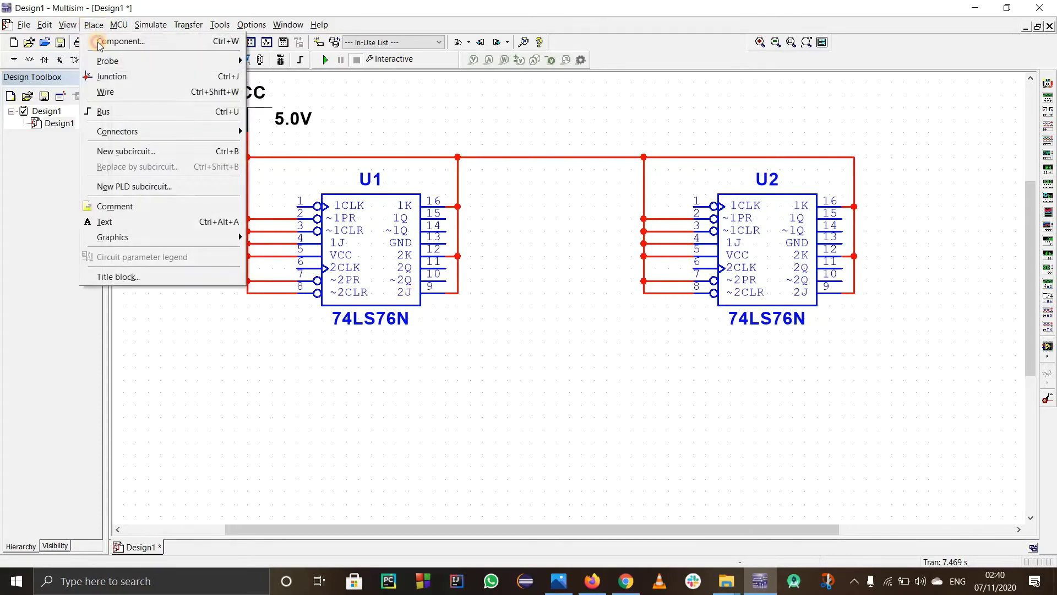
left_click(100, 43)
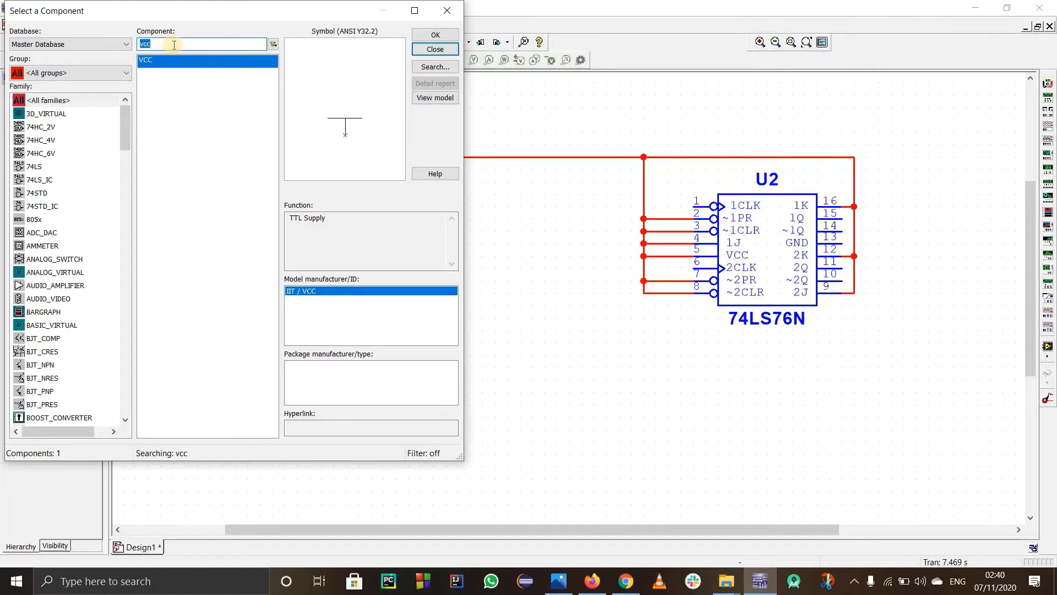
type("4l")
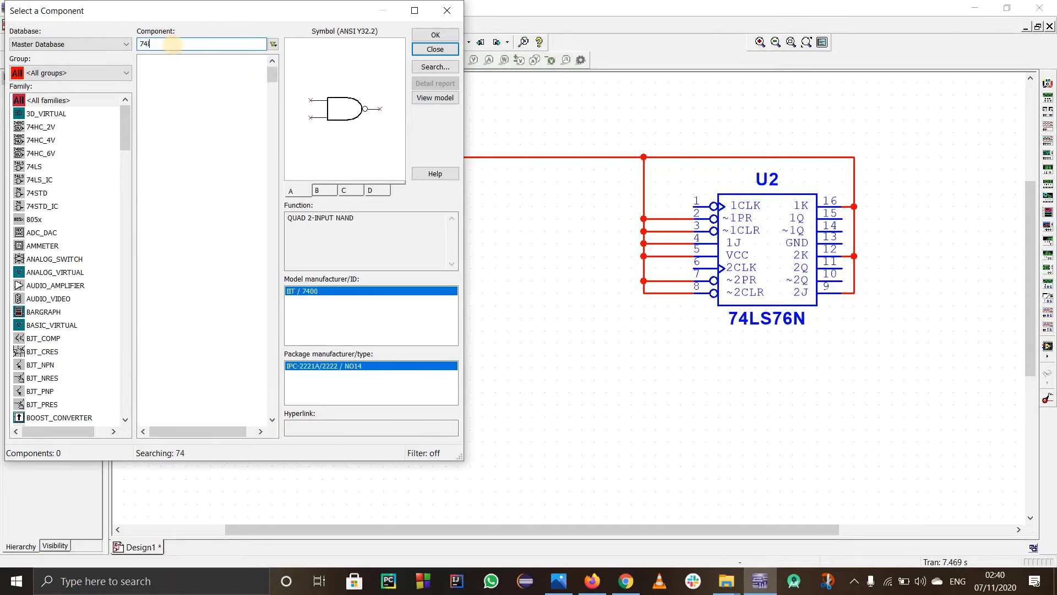
type("s86")
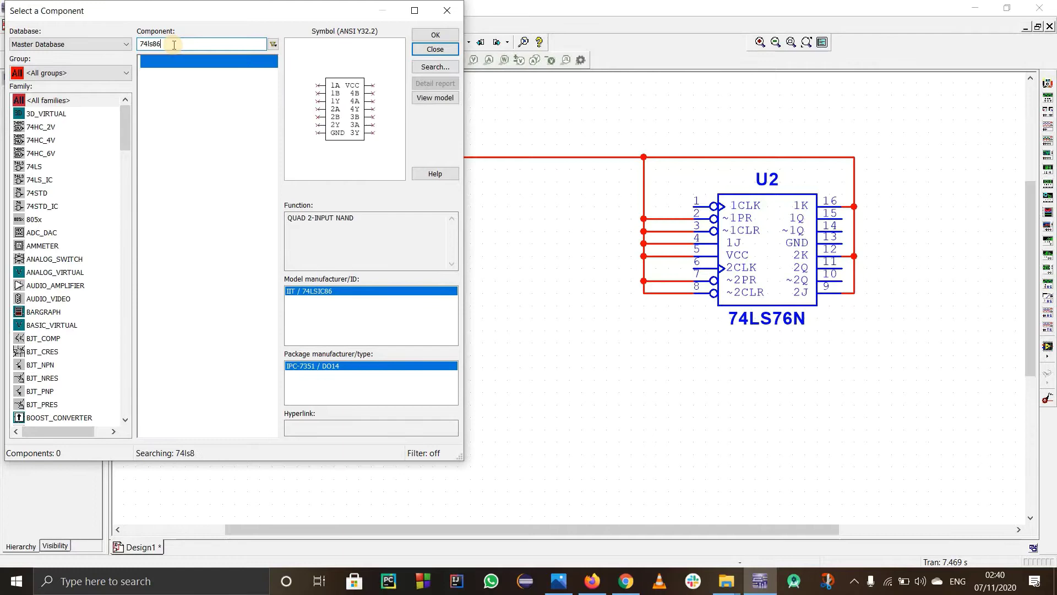
double_click(159, 74)
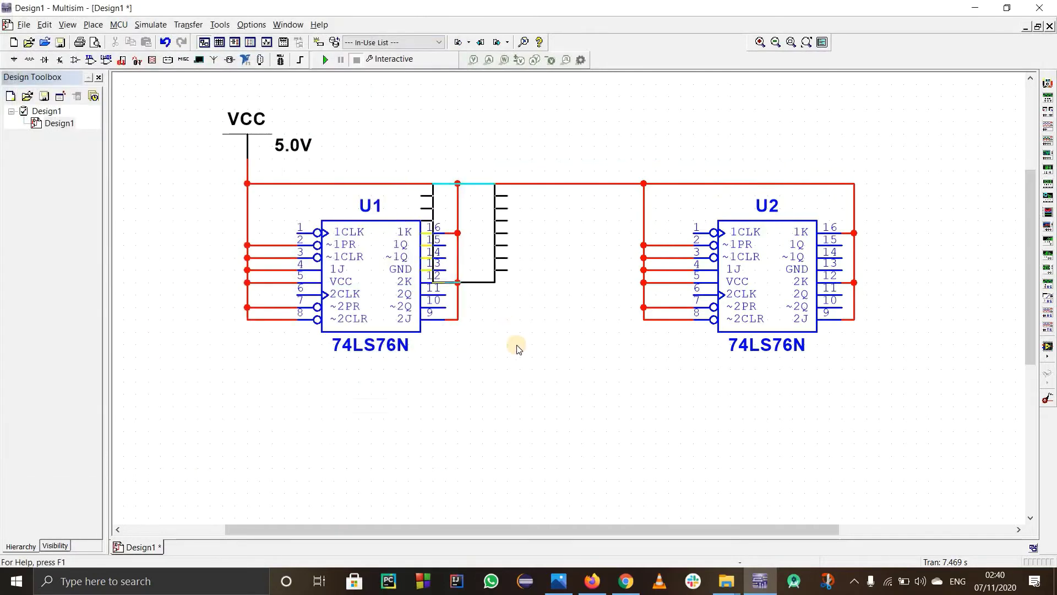
left_click(512, 331)
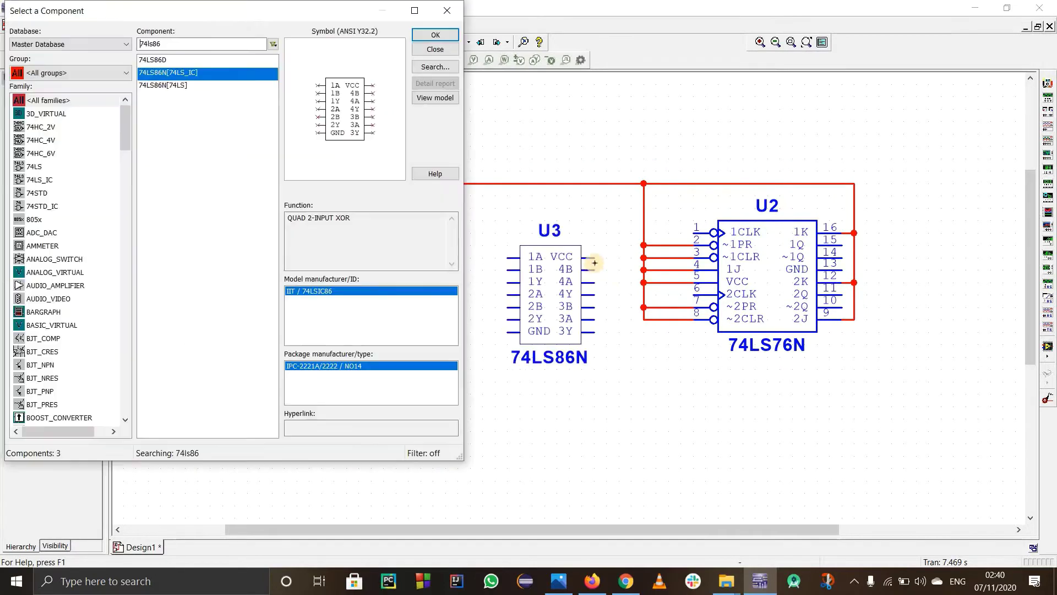
Step: Wire U3's VCC pin to the supply rail
left_click(597, 195)
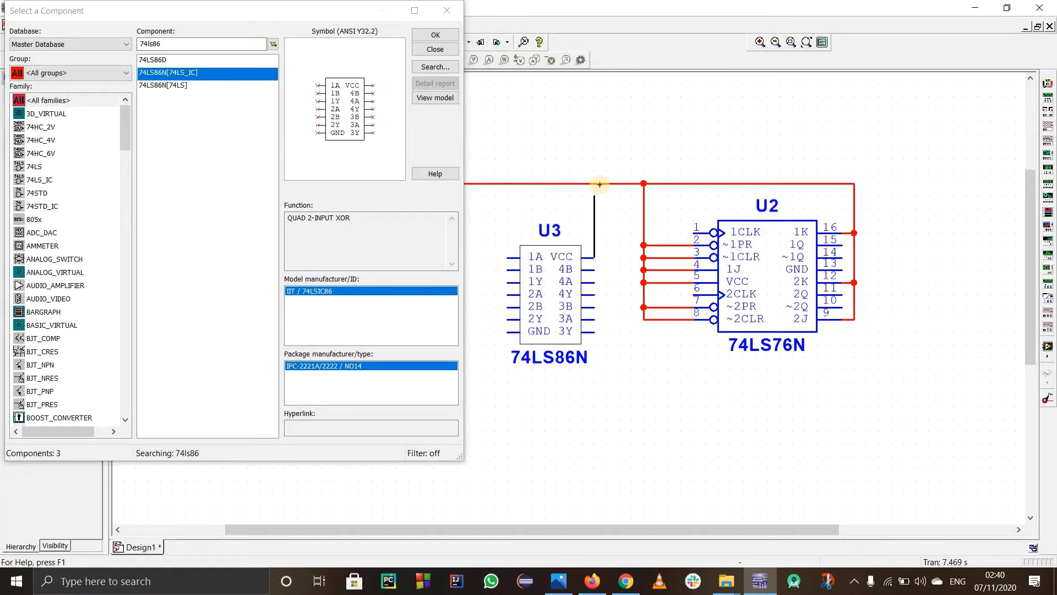
left_click(594, 183)
left_click(435, 49)
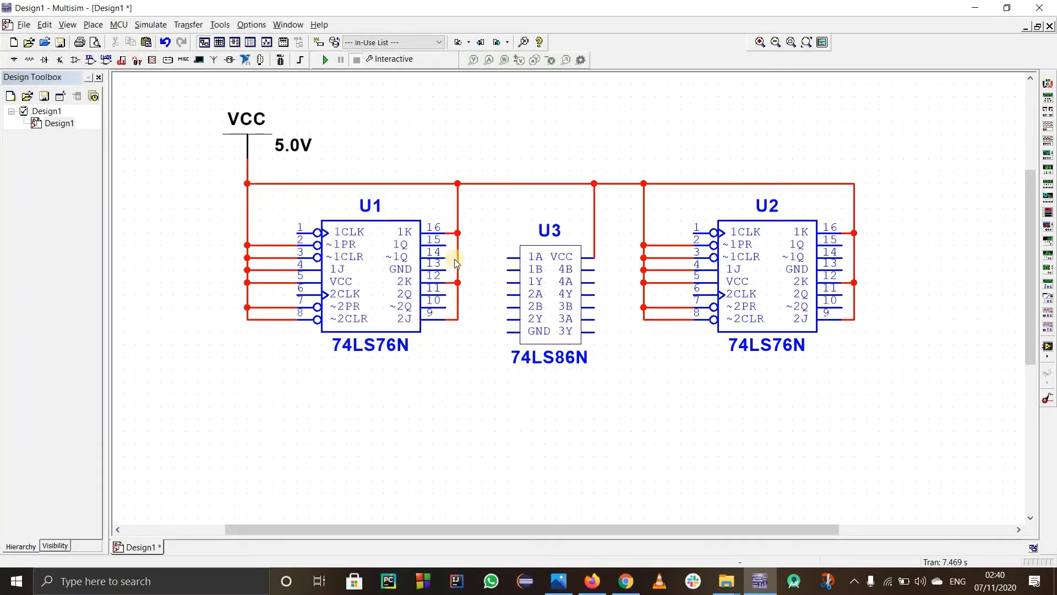
Step: Place a DIGITAL_CLOCK source, U4, left of U1 and nudge it slightly up
left_click(91, 25)
left_click(105, 38)
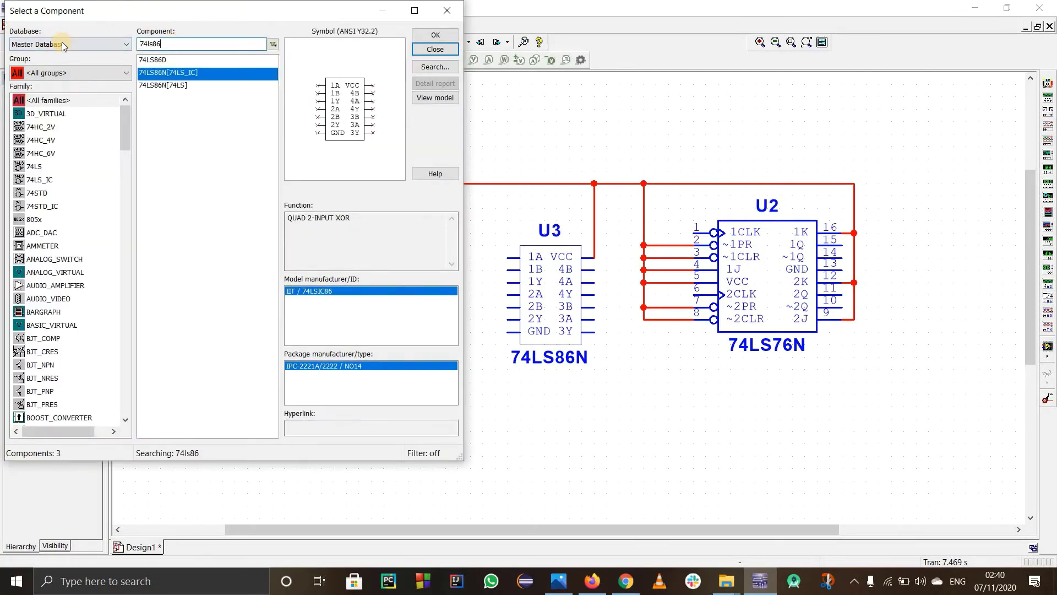
key("ctrl+a")
type("di")
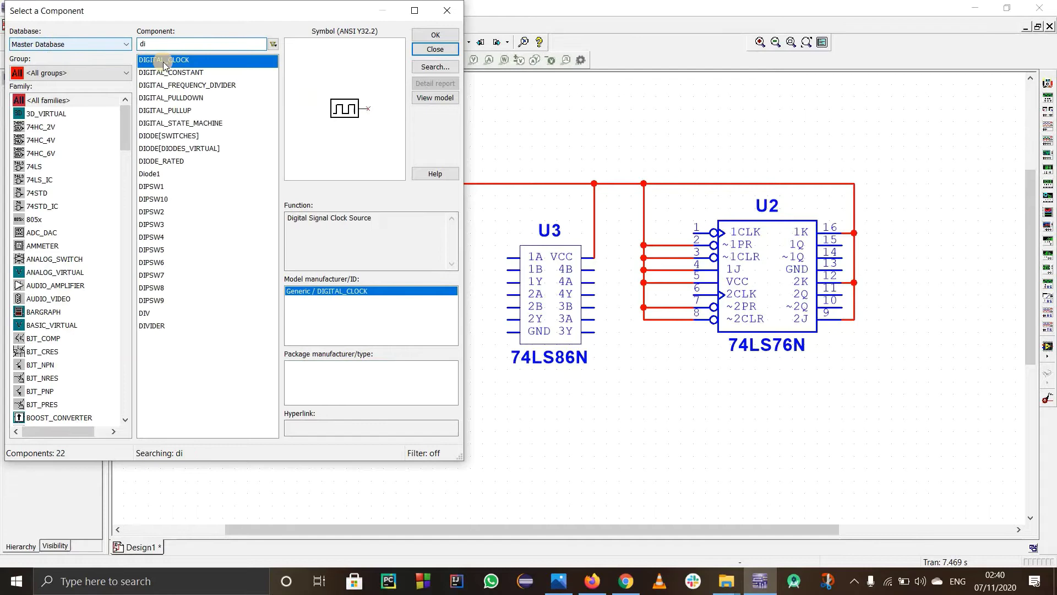
key("Return")
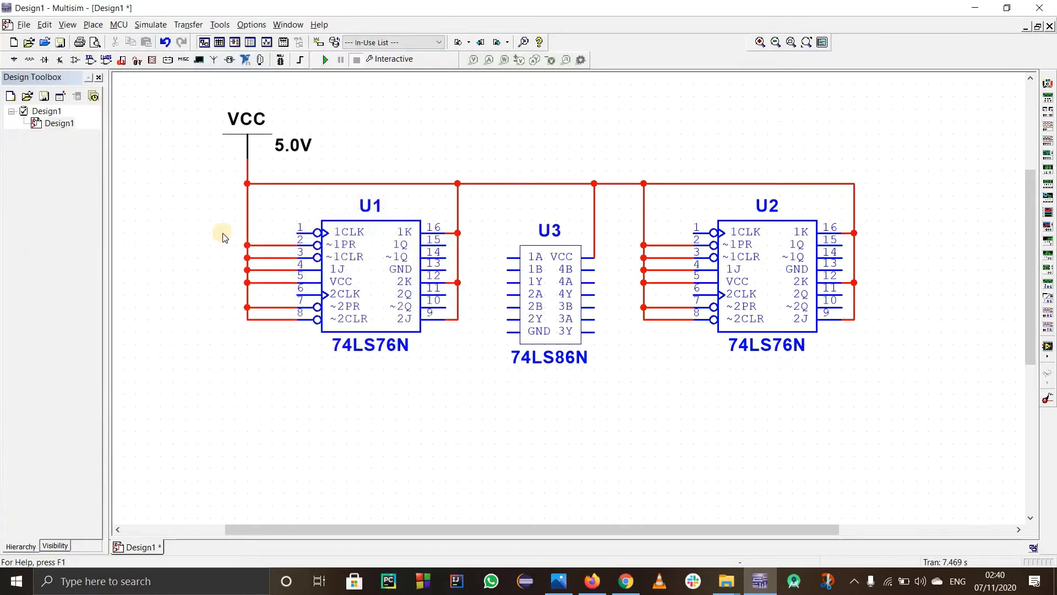
left_click(223, 237)
key("Escape")
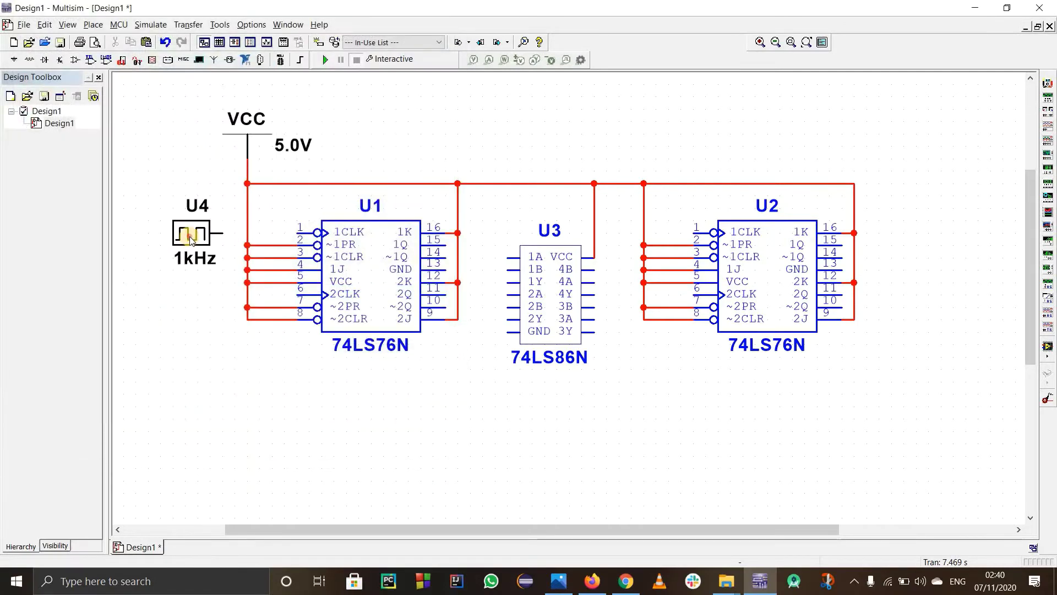
left_click(192, 234)
left_click_drag(191, 226, 191, 213)
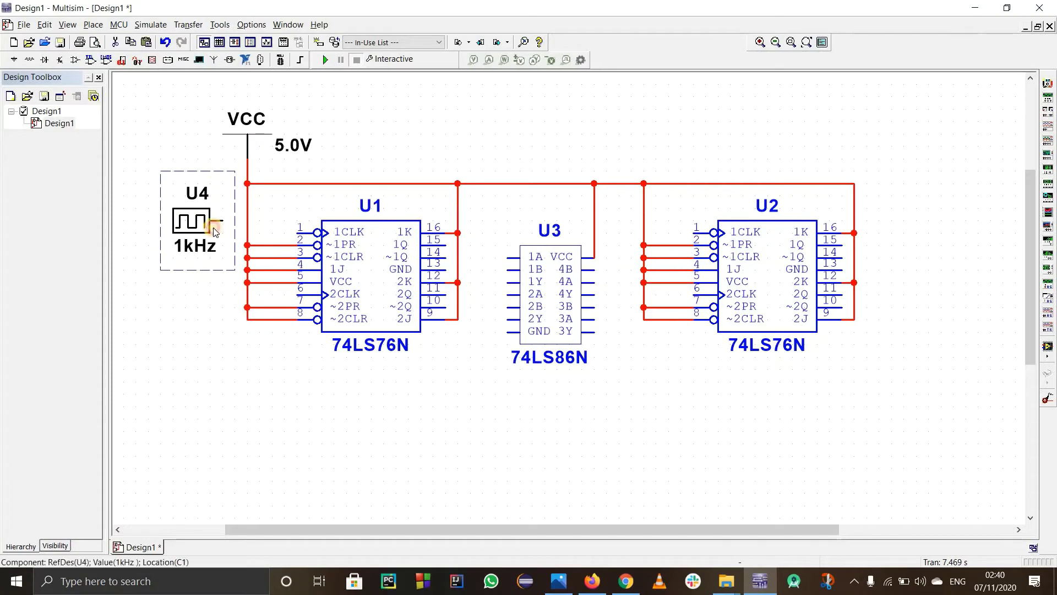
Step: Wire the clock's output to U1's 1CLK input, pin 1
left_click(217, 209)
left_click(248, 222)
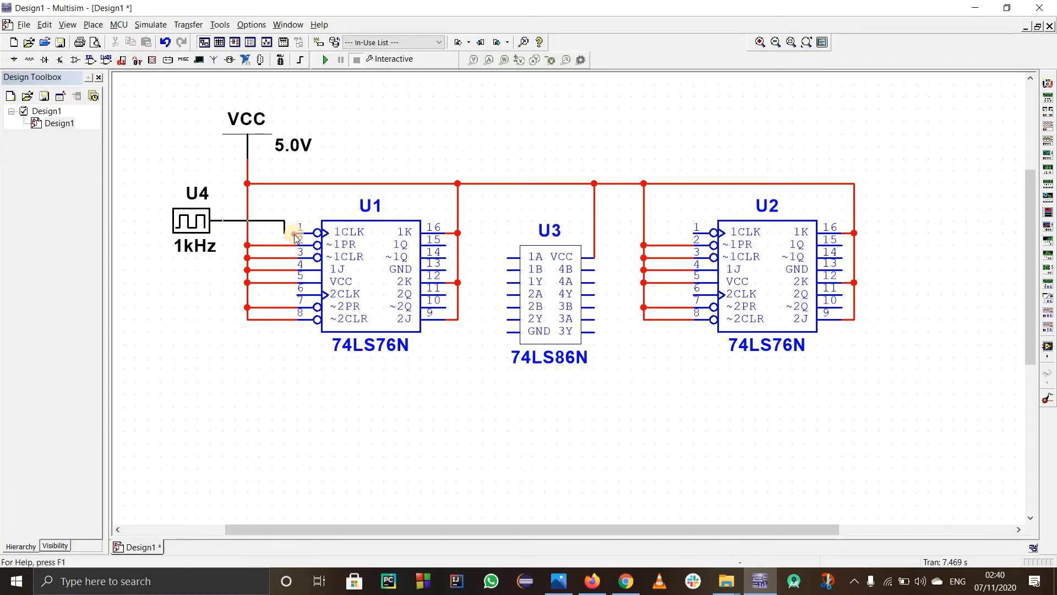
left_click(296, 234)
left_click(196, 227)
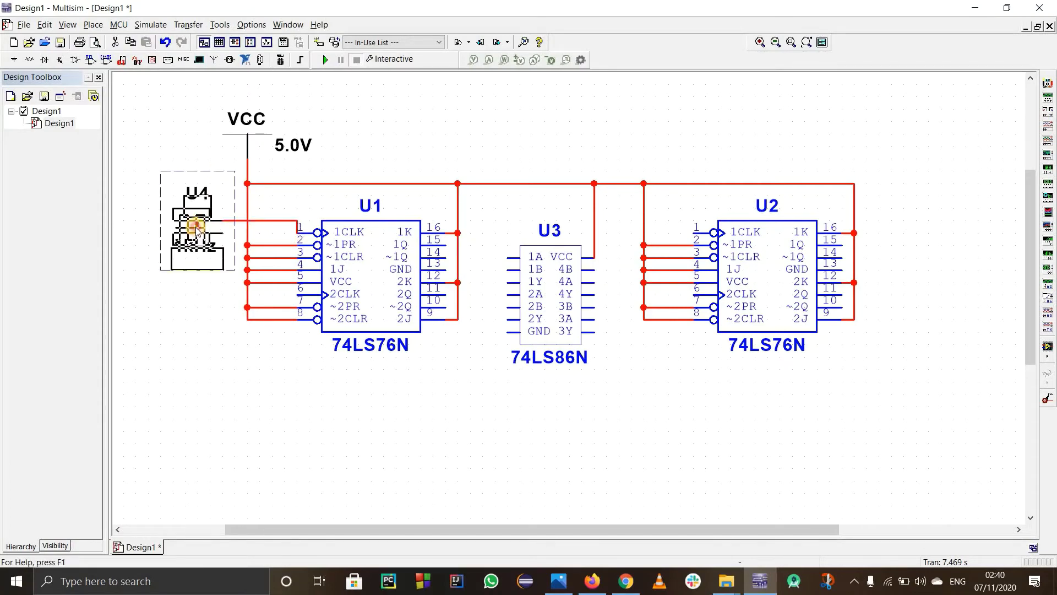
Step: Straighten the clock's wire and set U4's frequency to 10 Hz
left_click_drag(196, 228, 197, 241)
double_click(196, 241)
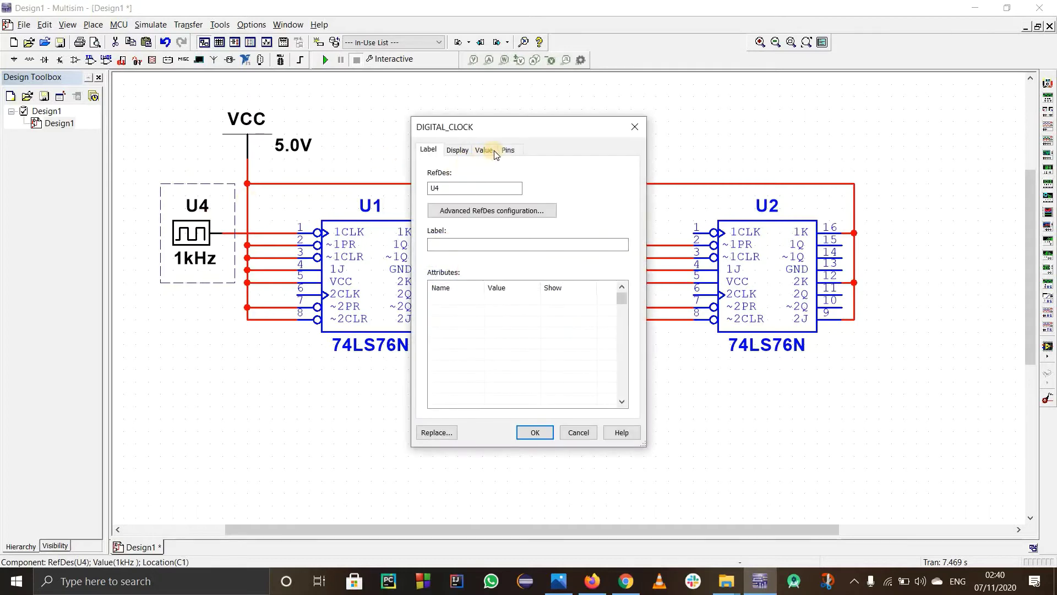
left_click(508, 150)
left_click(484, 150)
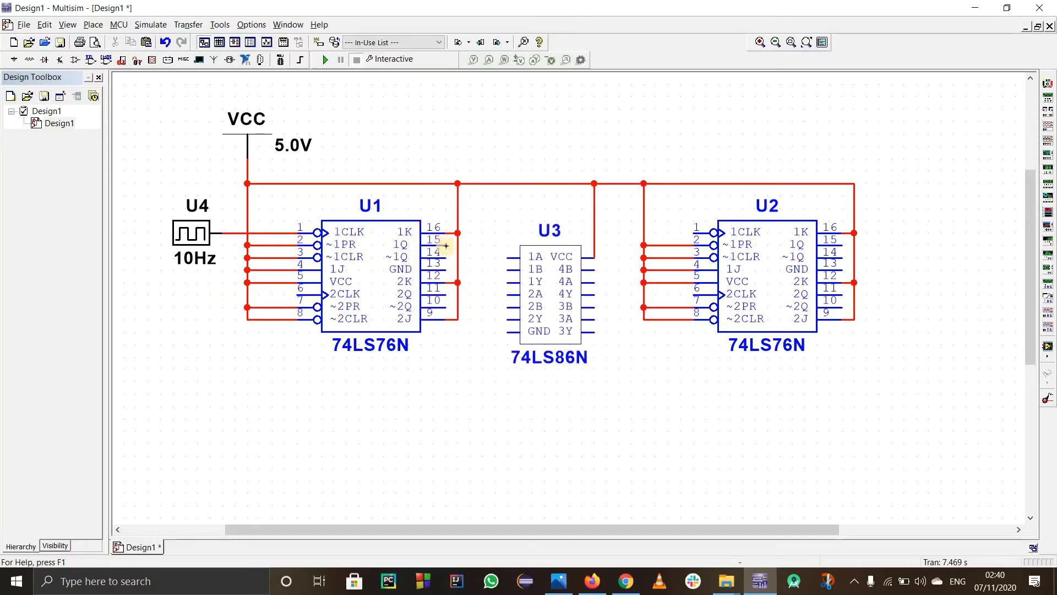
Step: Place an INTERACTIVE_DIGITAL_CONSTANT from Sources > DIGITAL_SOURCES and rotate it 90° clockwise
left_click(93, 25)
left_click(98, 49)
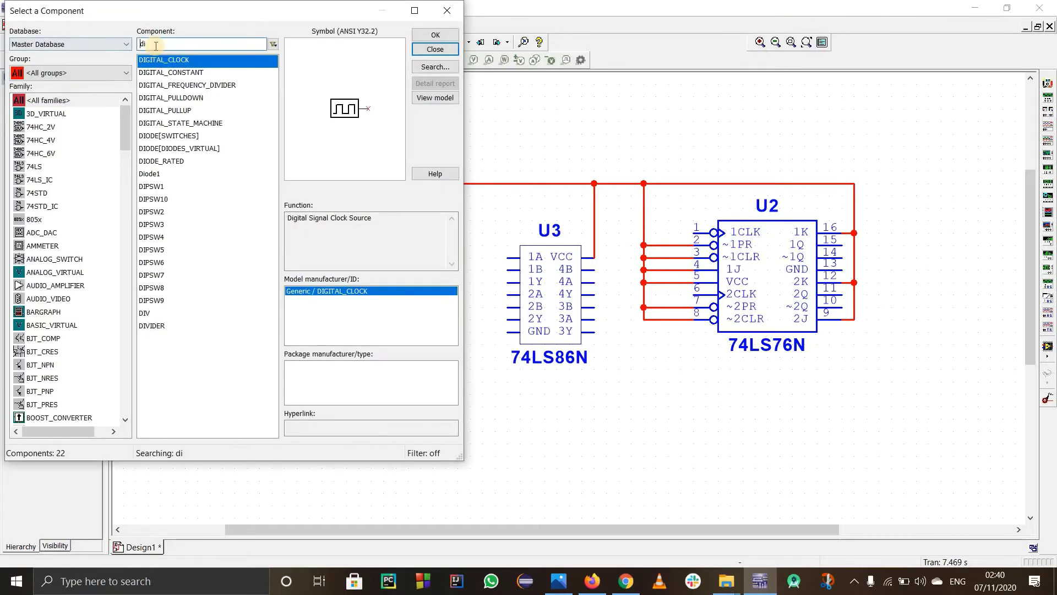
left_click(80, 73)
left_click(66, 102)
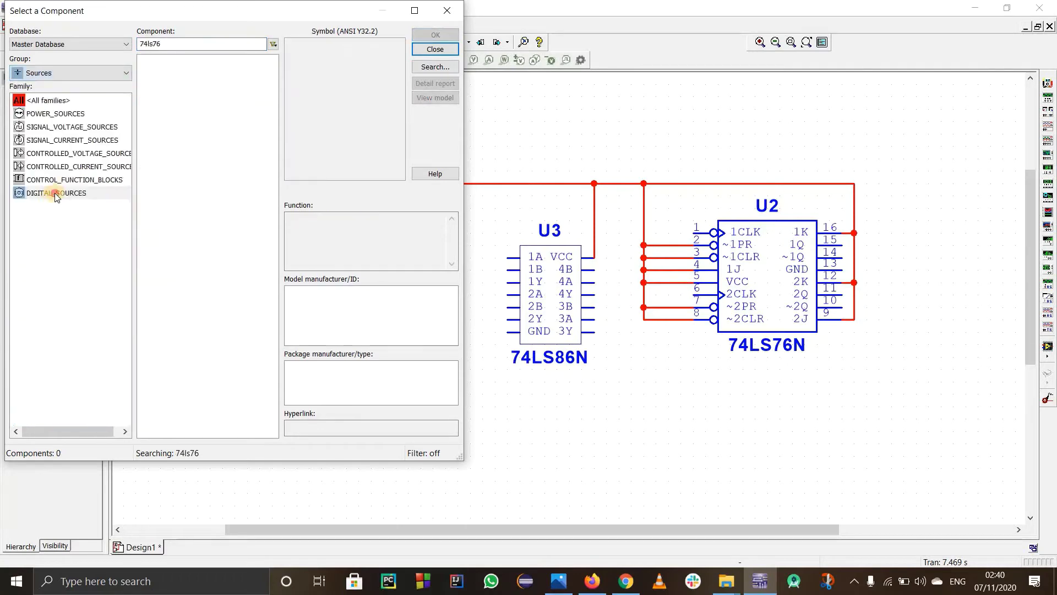
left_click(55, 193)
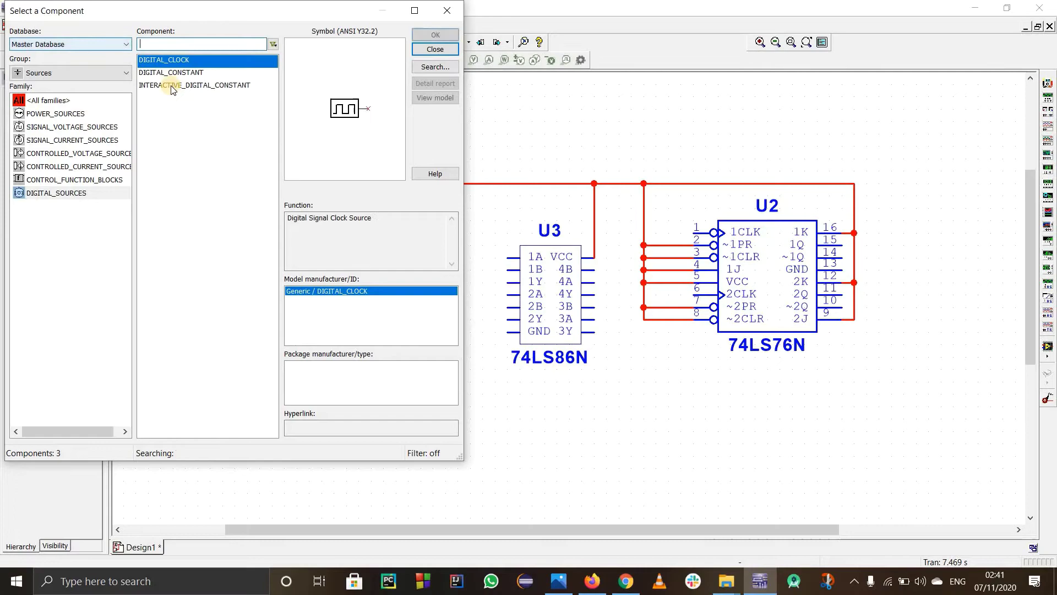
double_click(187, 87)
left_click(413, 130)
right_click(315, 144)
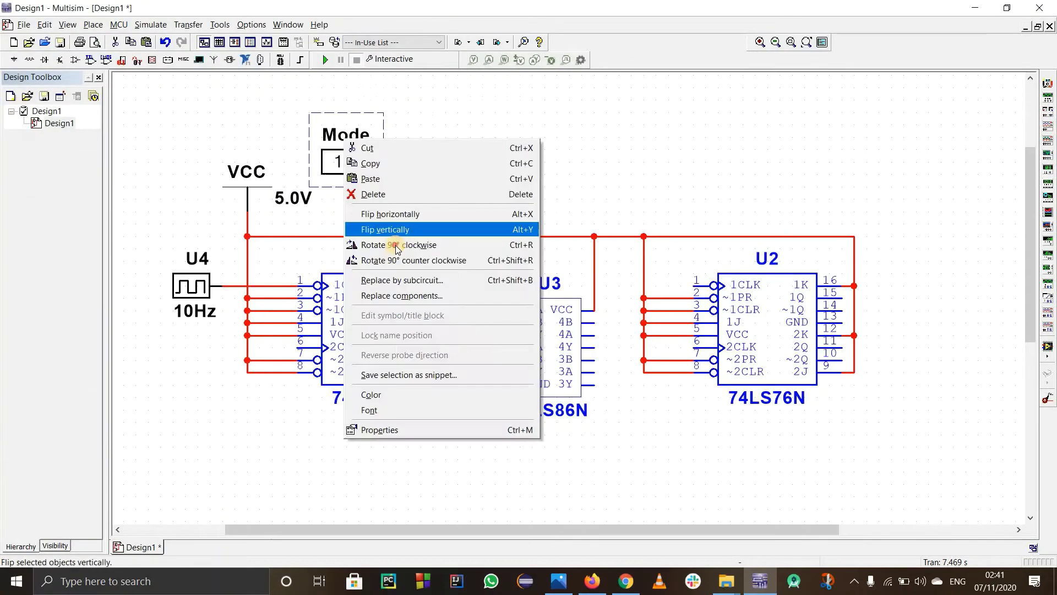
left_click(441, 246)
left_click(433, 189)
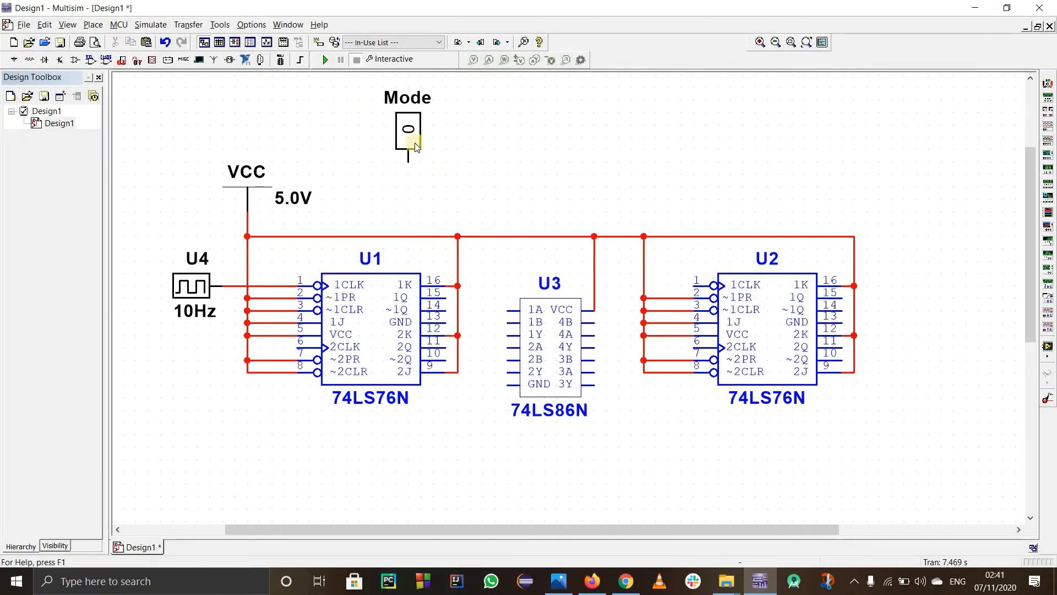
Step: Connect the Mode switch to U3 input 1A and U1 pin 15 to input 1B
left_click(407, 158)
left_click(503, 322)
left_click(409, 164)
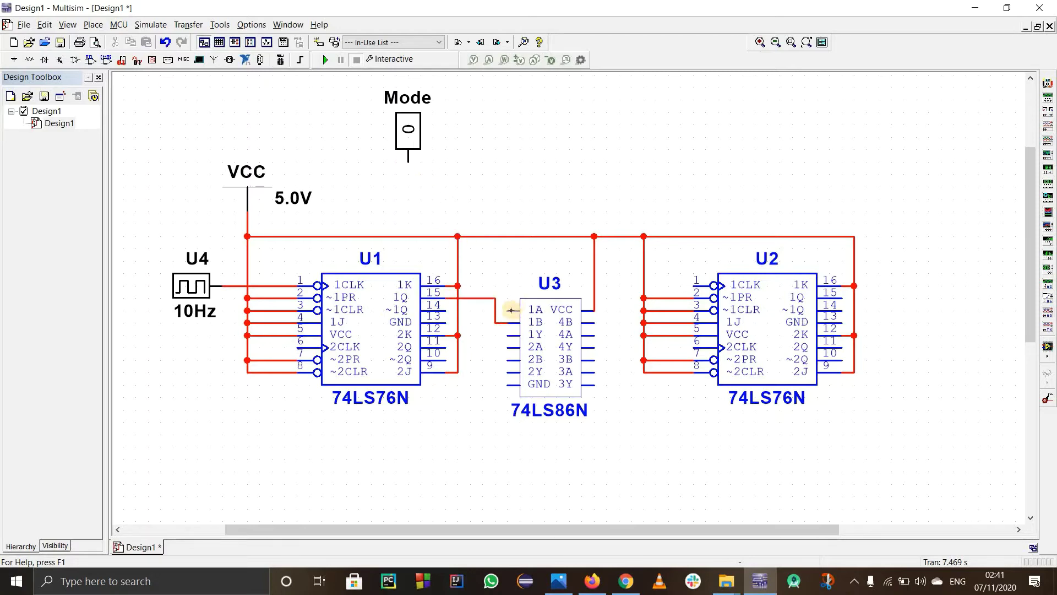
left_click(512, 310)
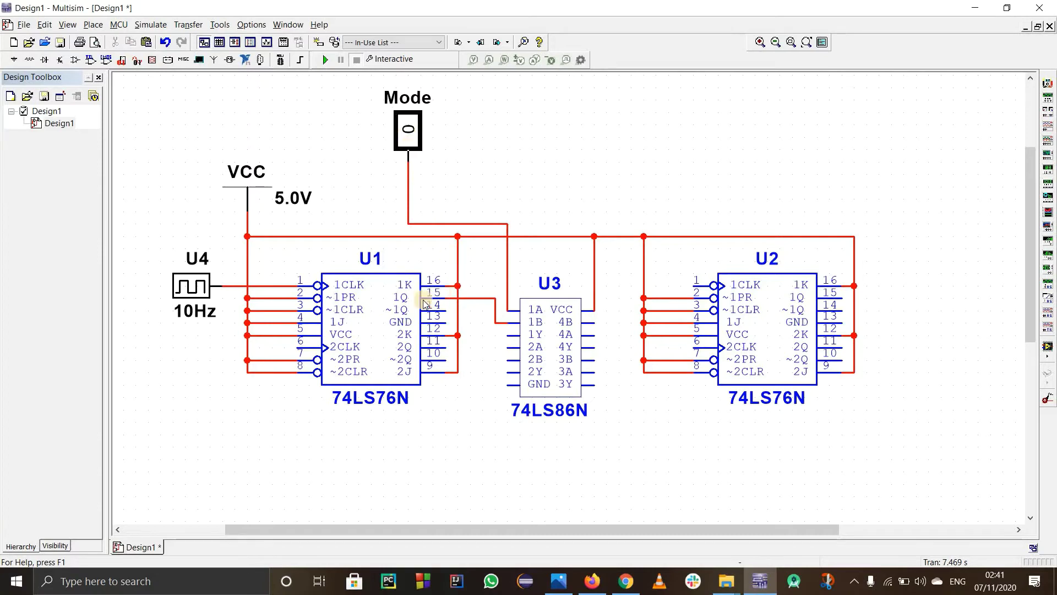
Step: Wire U3 output 1Y to U1's 2CLK pin 6, routing the wire below U1
left_click(506, 335)
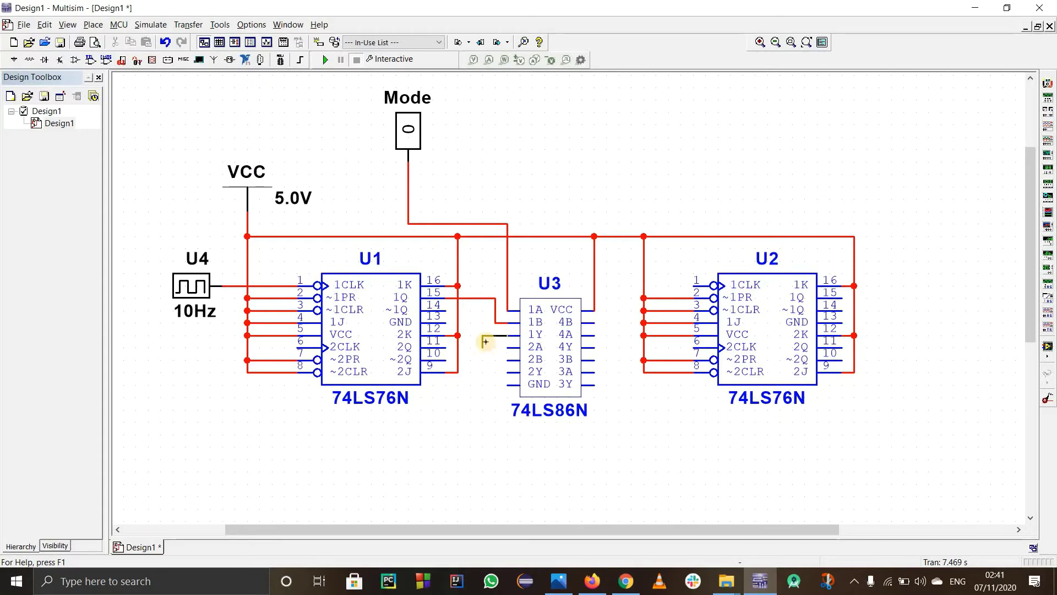
left_click(299, 347)
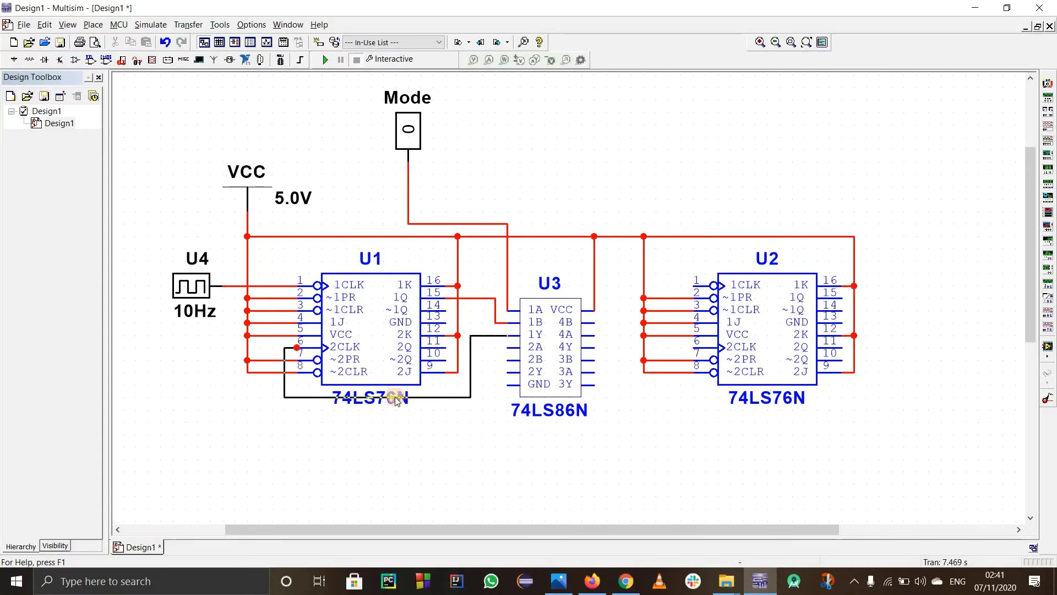
left_click_drag(396, 401, 416, 442)
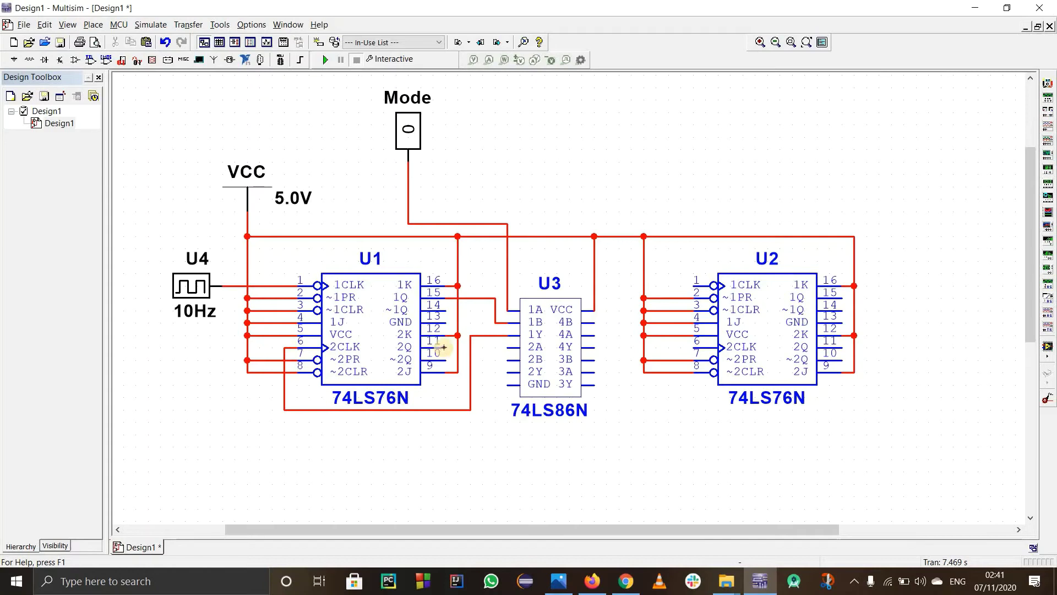
Step: Join U3 input 2B to the Mode net and start a wire from output 2Y
left_click(508, 360)
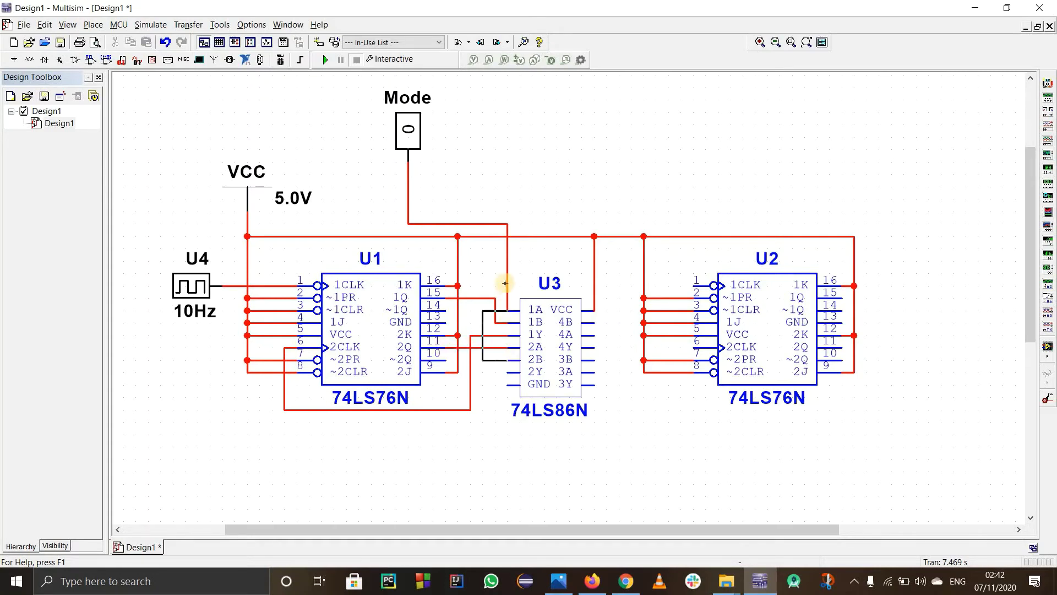
left_click(507, 286)
left_click(506, 272)
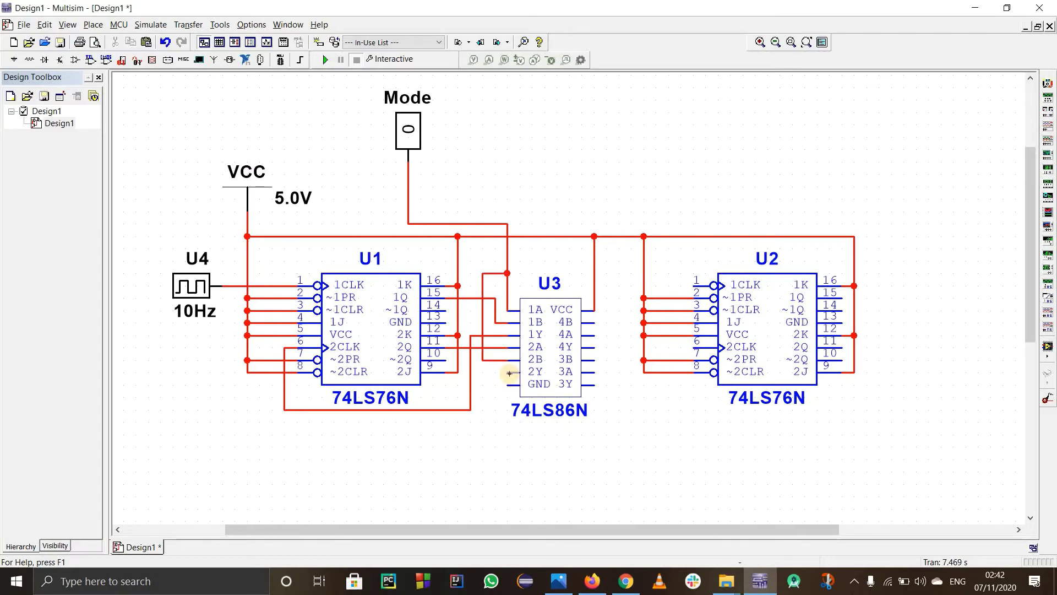
left_click(509, 373)
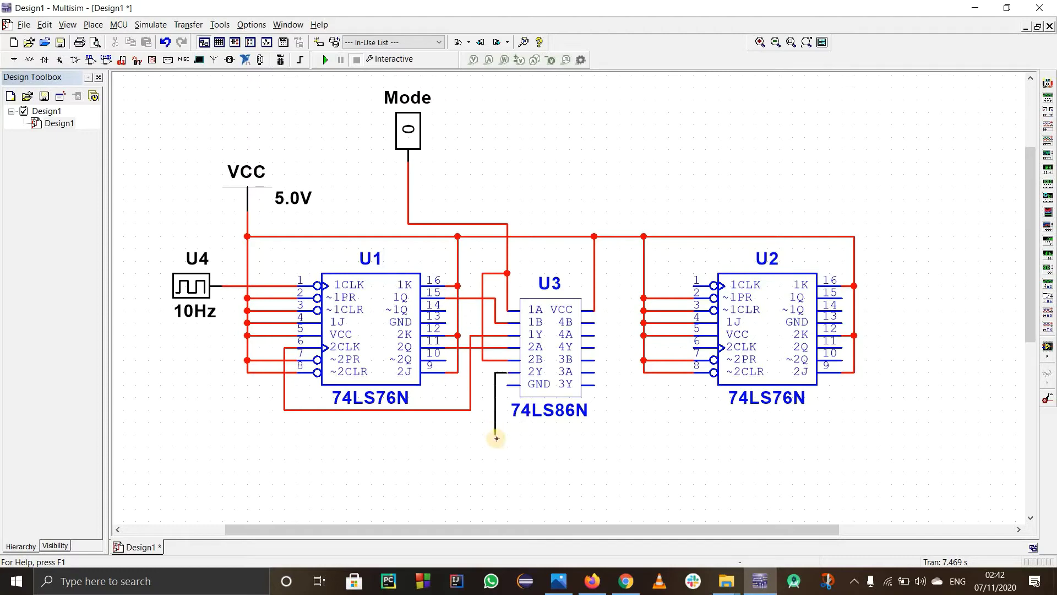
key("Escape")
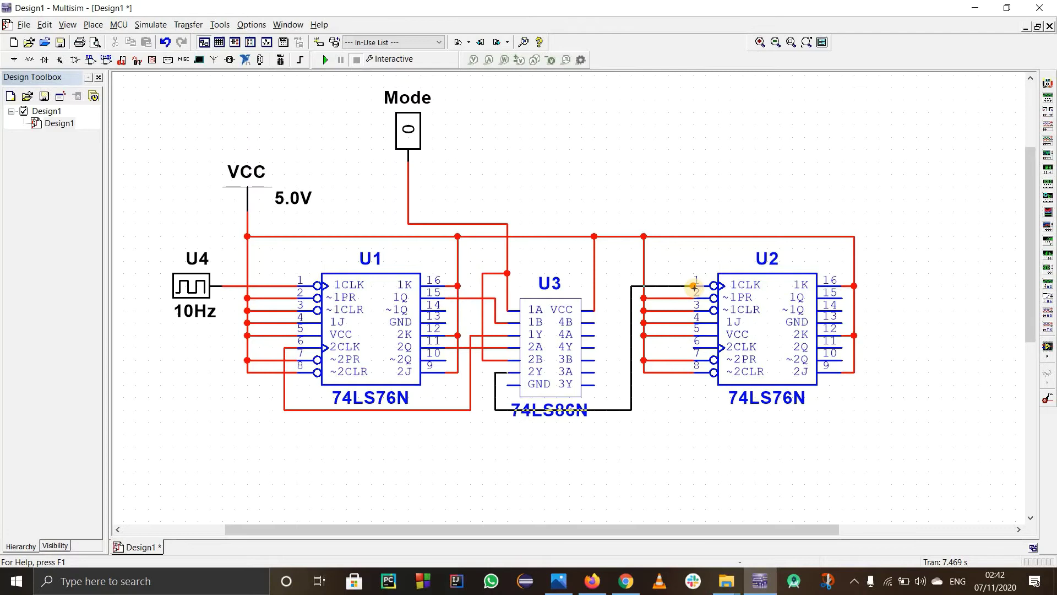
Step: Wire U3's 2Y to U2's 1CLK and U2's 1Q output to U3's 4A
left_click(694, 286)
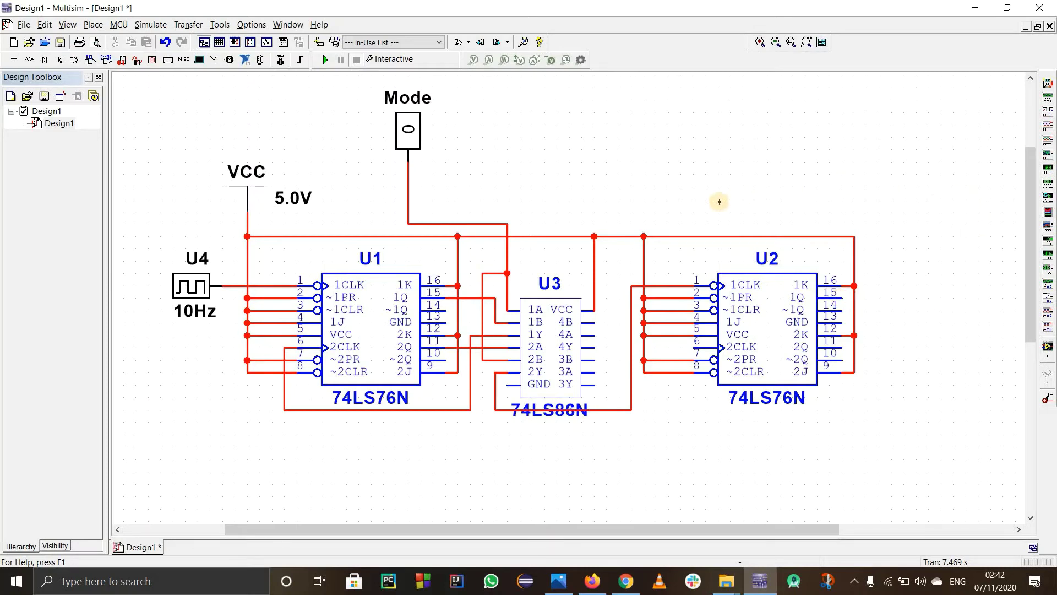
left_click(590, 326)
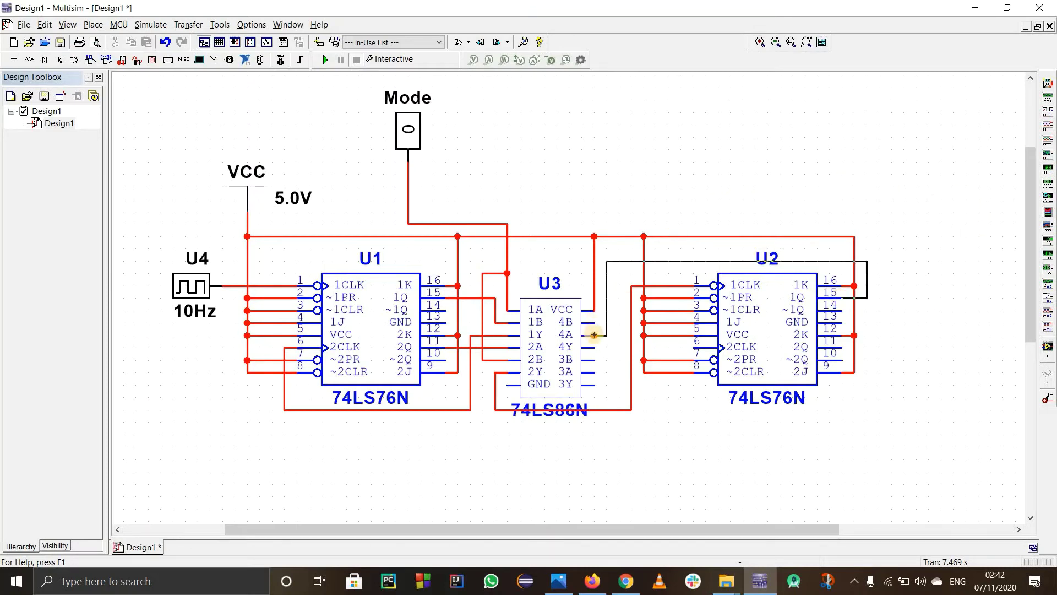
left_click(595, 334)
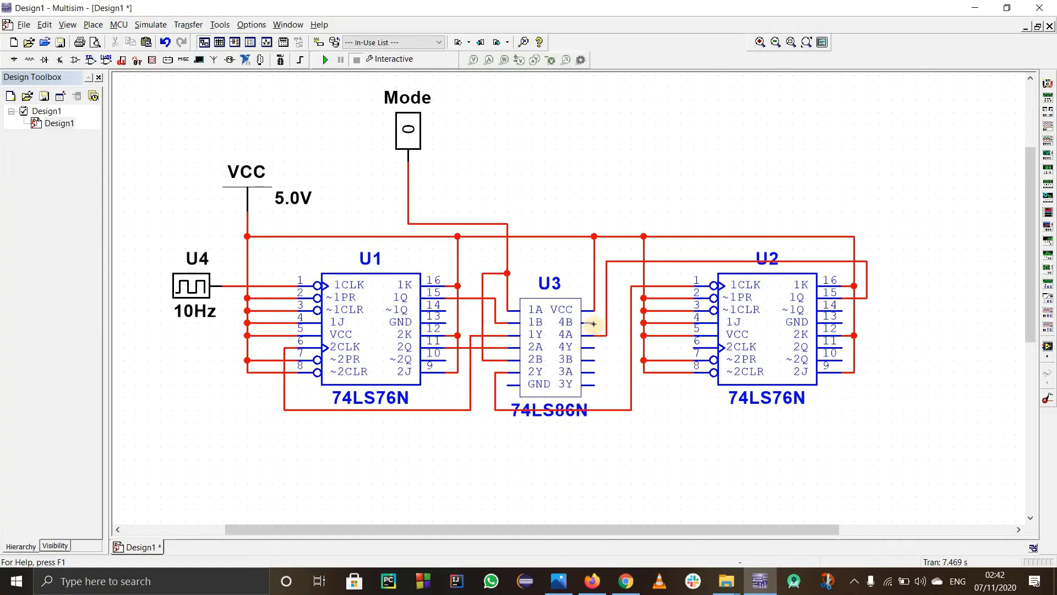
Step: Tie U3's 4B to the Mode line and 4Y to U2's 2CLK
left_click(593, 323)
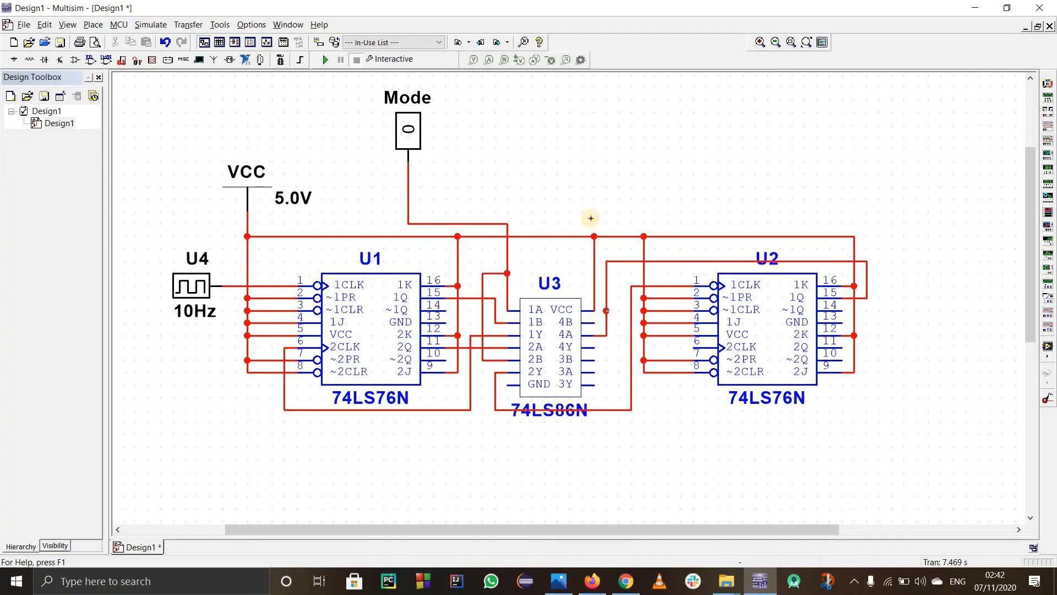
left_click(508, 225)
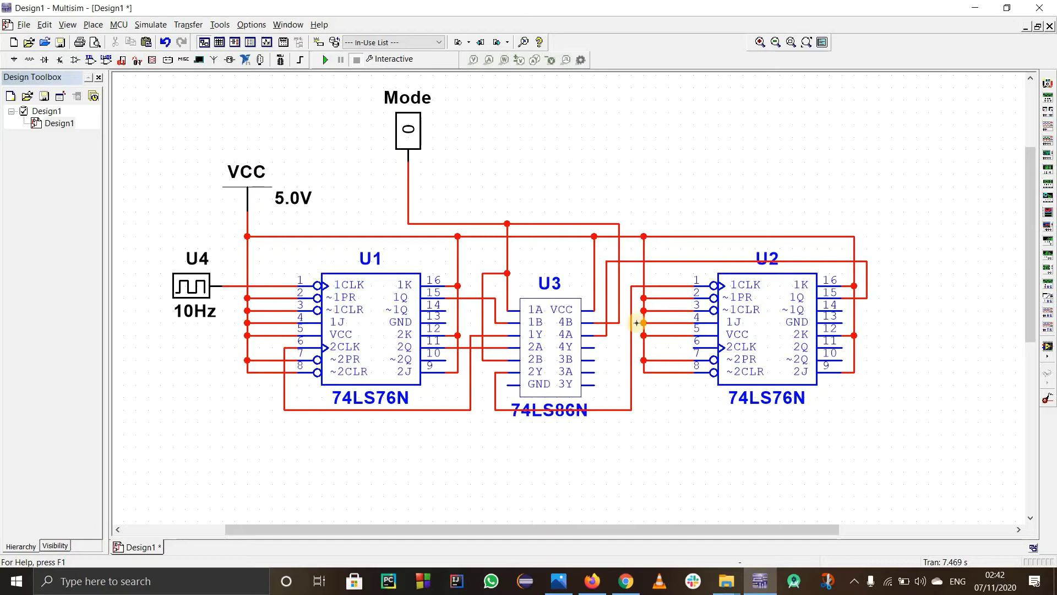
left_click(593, 347)
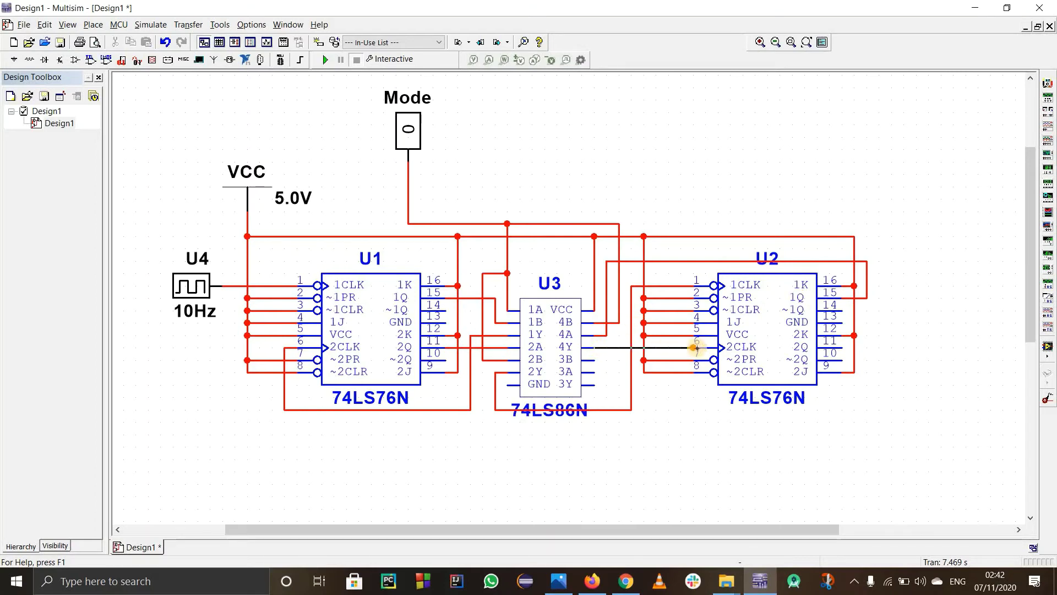
left_click(695, 347)
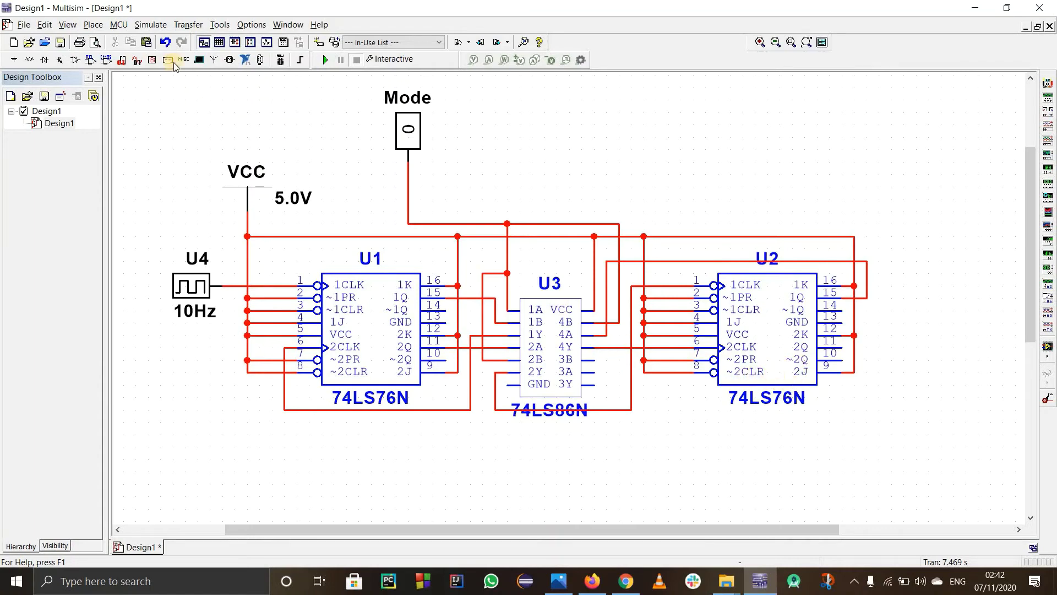
Step: Place a DCD_HEX_BLUE from Indicators > HEX_DISPLAY above U2
left_click(91, 24)
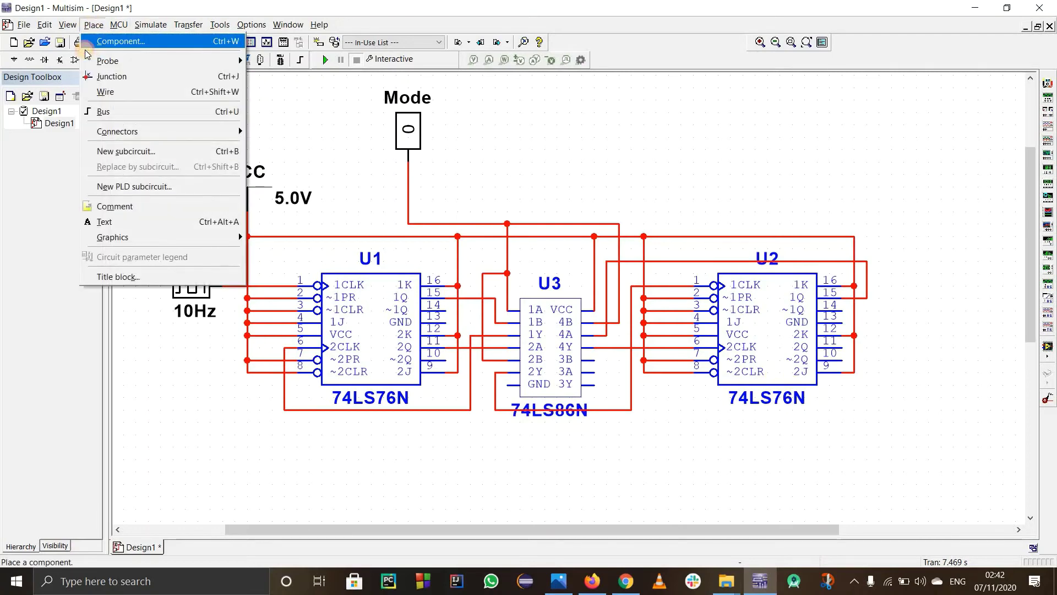
left_click(91, 38)
left_click(55, 73)
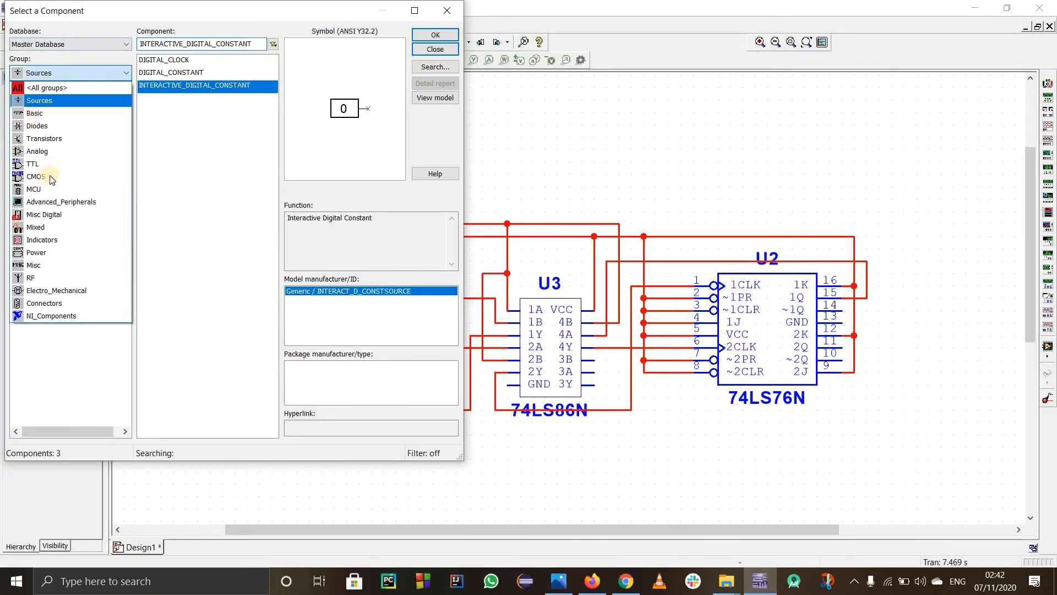
left_click(53, 239)
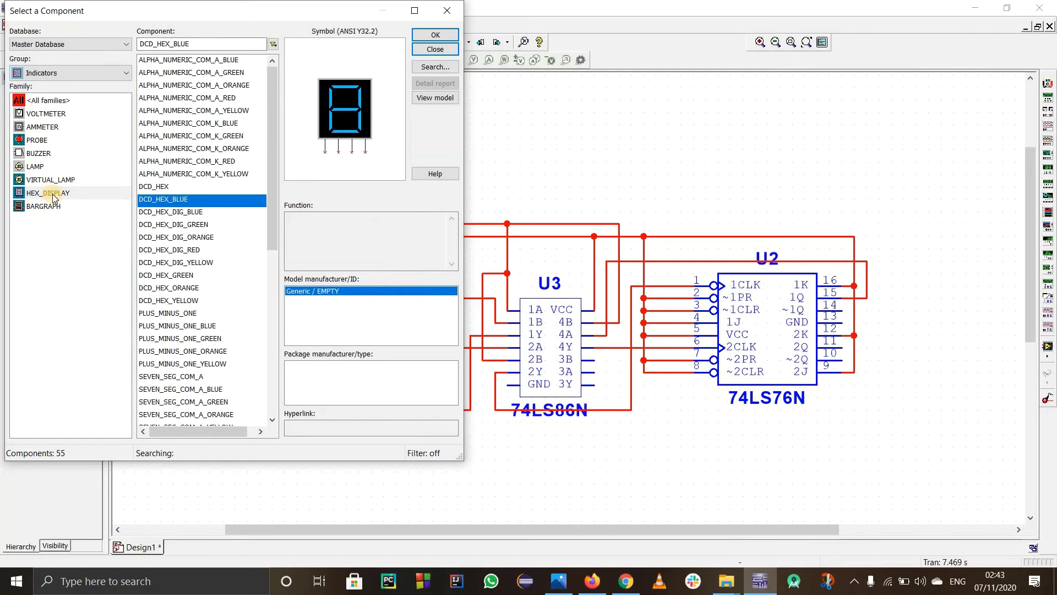
left_click(181, 201)
left_click(101, 194)
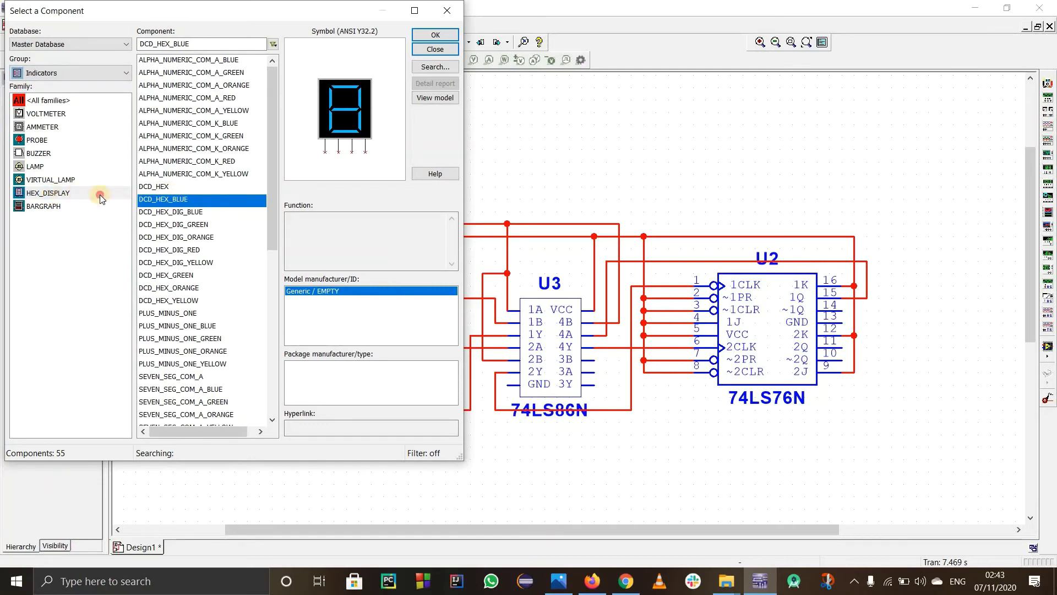
double_click(197, 201)
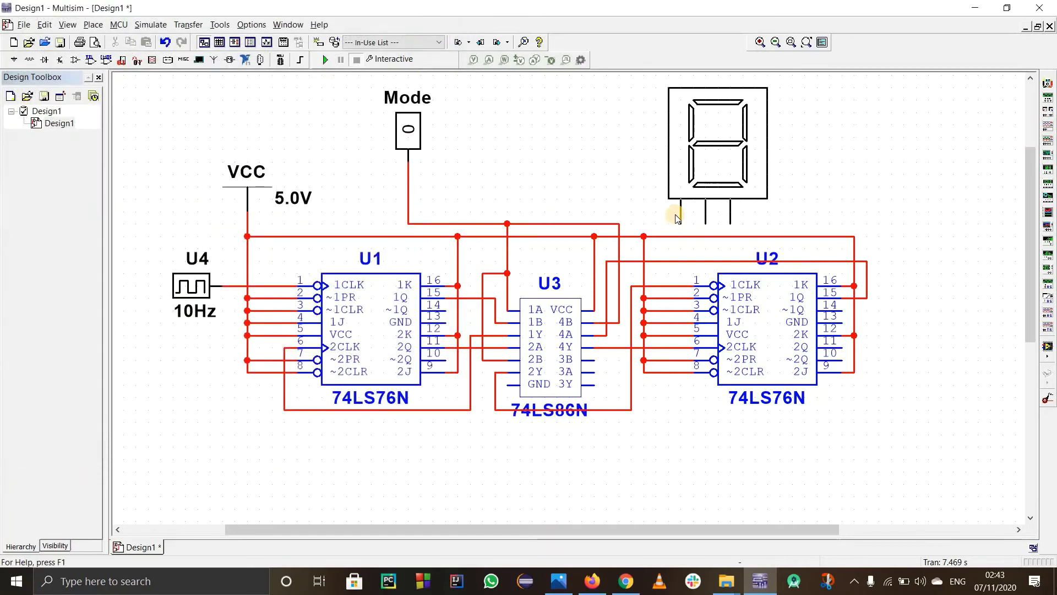
left_click(678, 206)
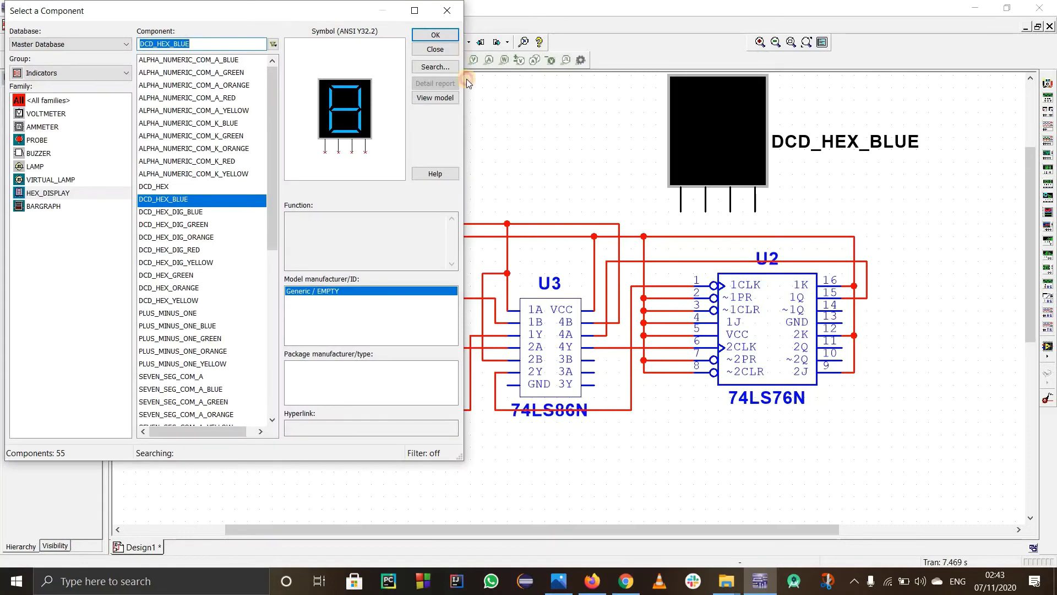
left_click(451, 50)
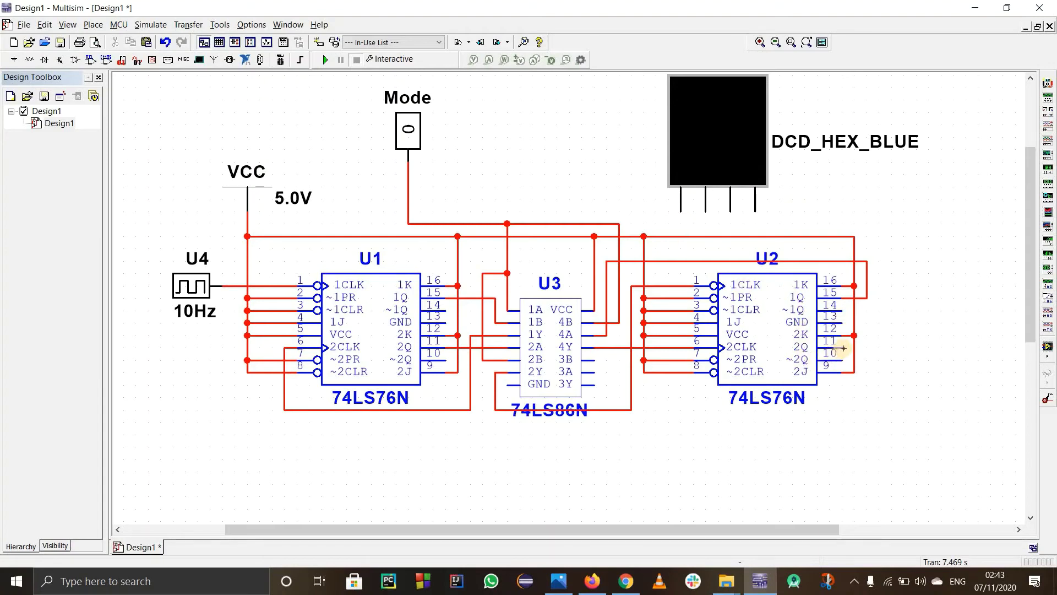
Step: Wire the hex display's first three inputs to U2's Q outputs and U3's 2A line
left_click(841, 348)
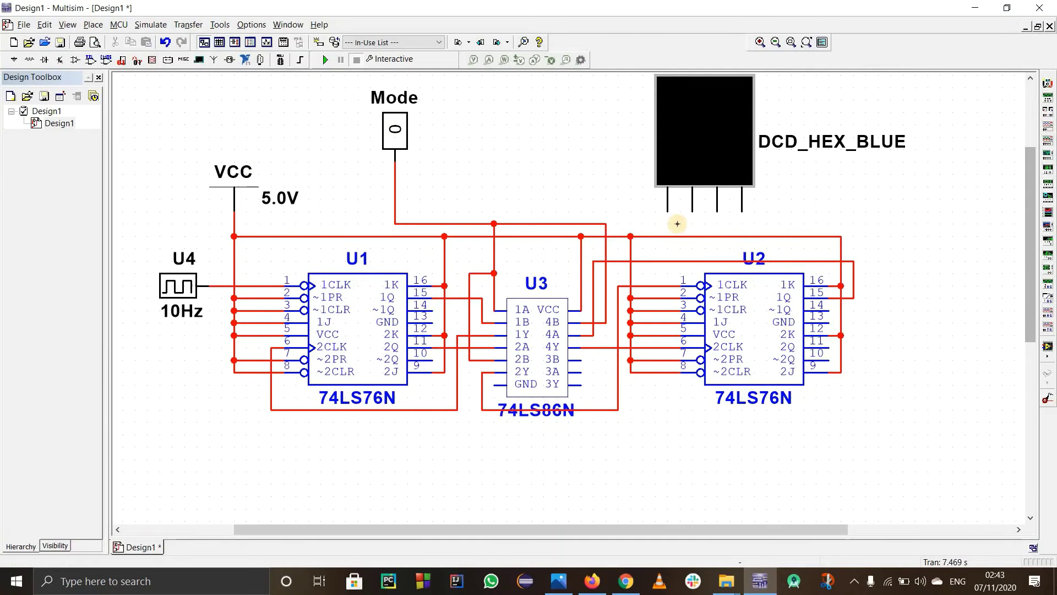
left_click(669, 216)
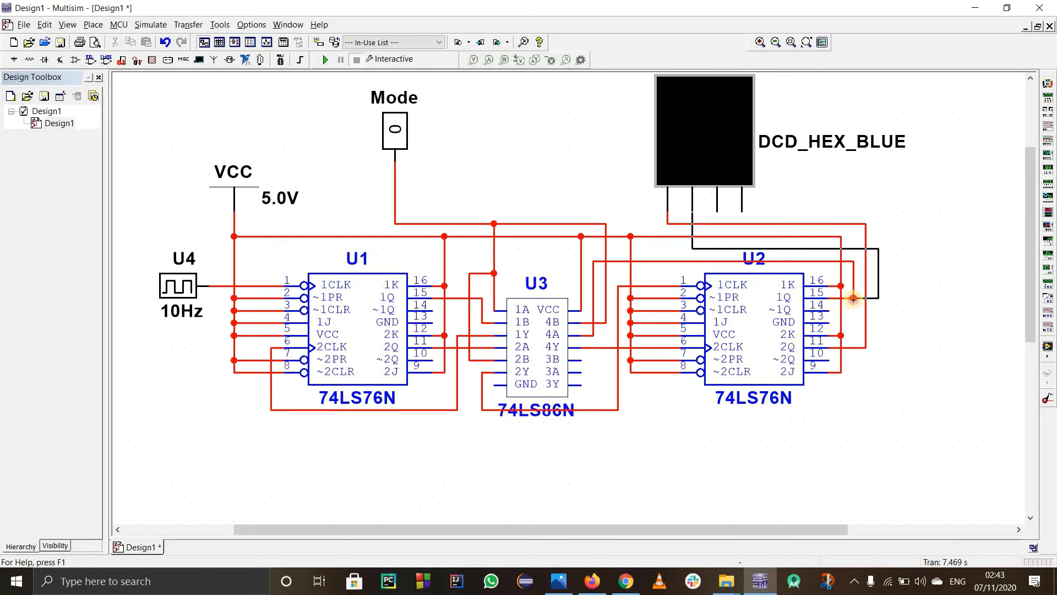
left_click(854, 298)
left_click(717, 211)
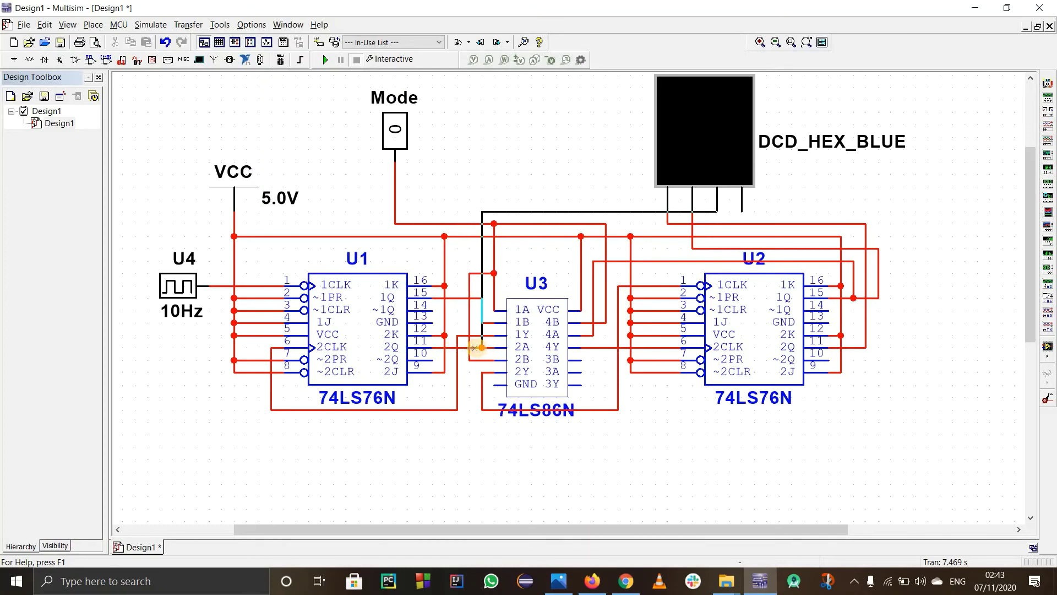
left_click(474, 348)
Step: Connect the display's fourth input to U1's 1Q, then move the display and Mode switch above the circuit
left_click(743, 210)
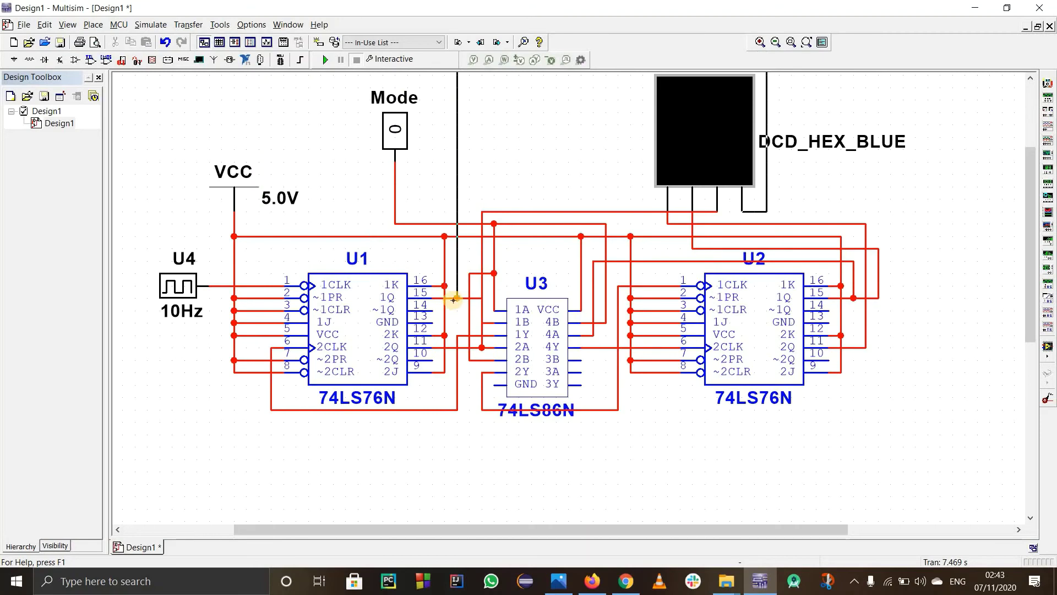
left_click(456, 298)
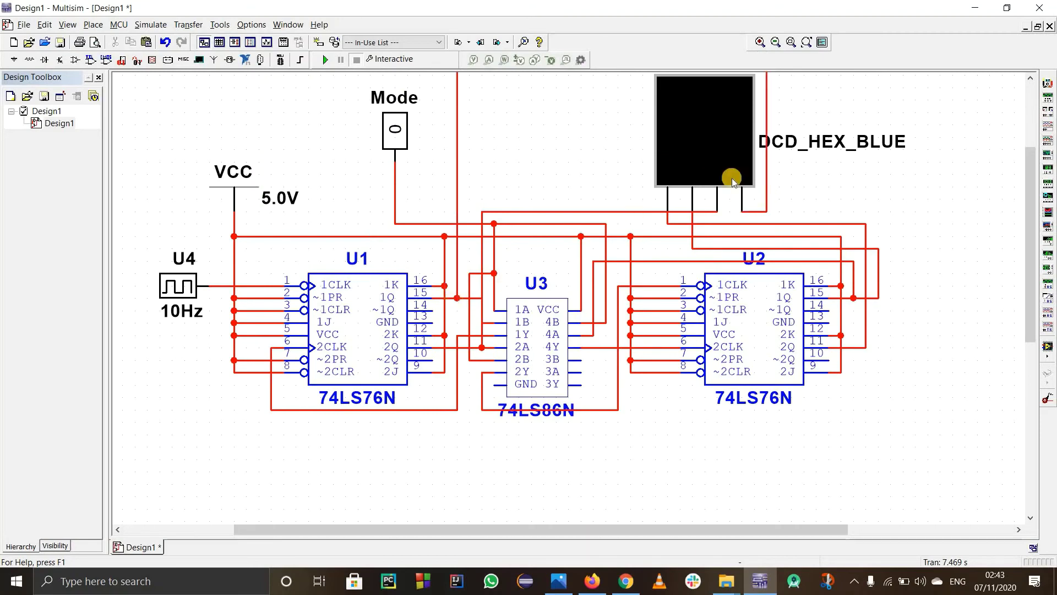
left_click_drag(724, 138, 712, 100)
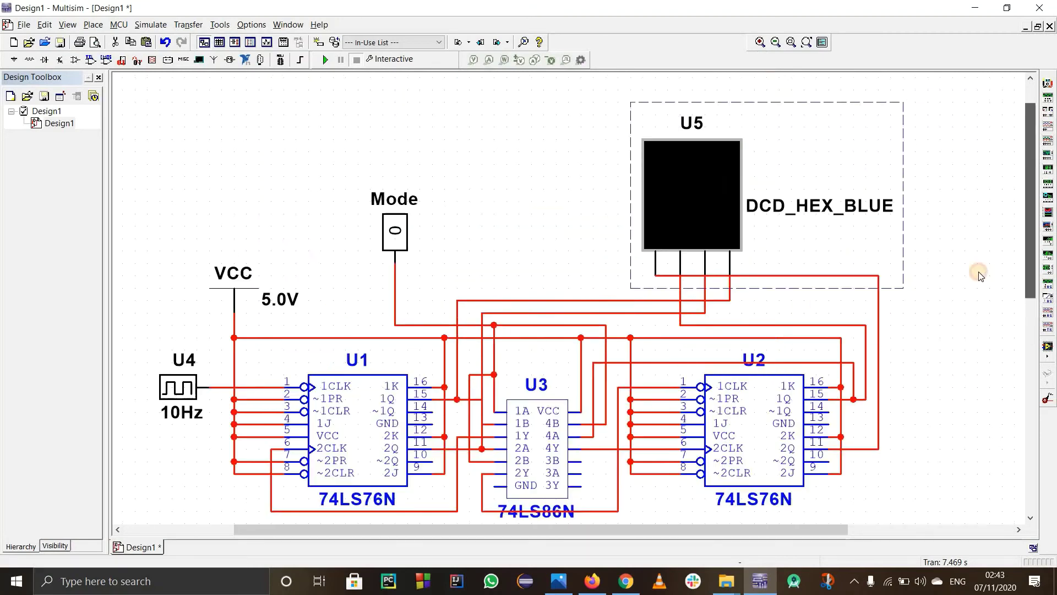
left_click_drag(386, 193, 492, 102)
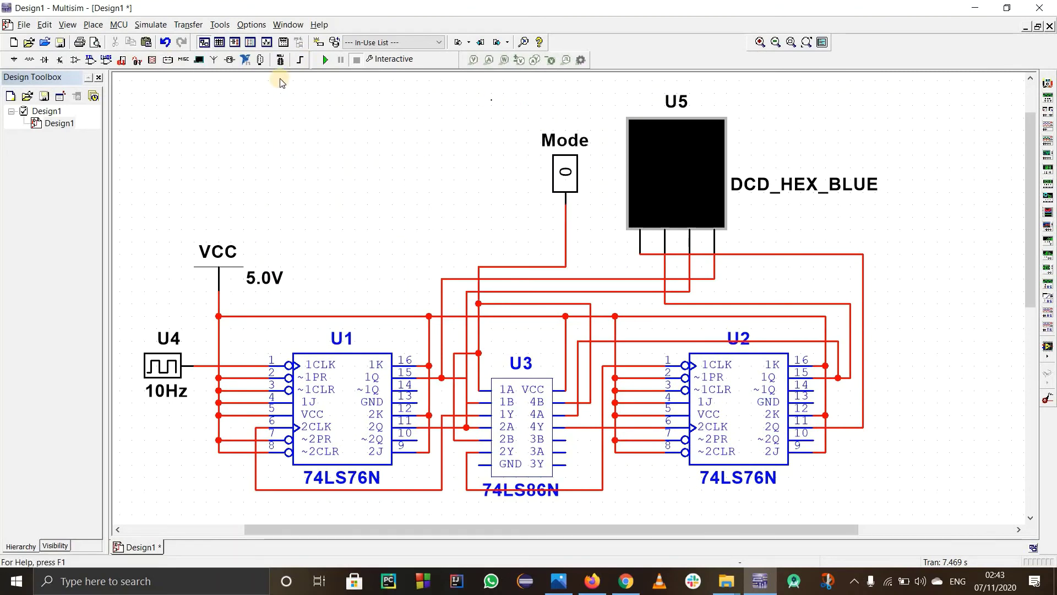
Step: Run the simulation with F5 and set Mode to 0 so the display counts up from 1 to 7
mouse_move(2, 414)
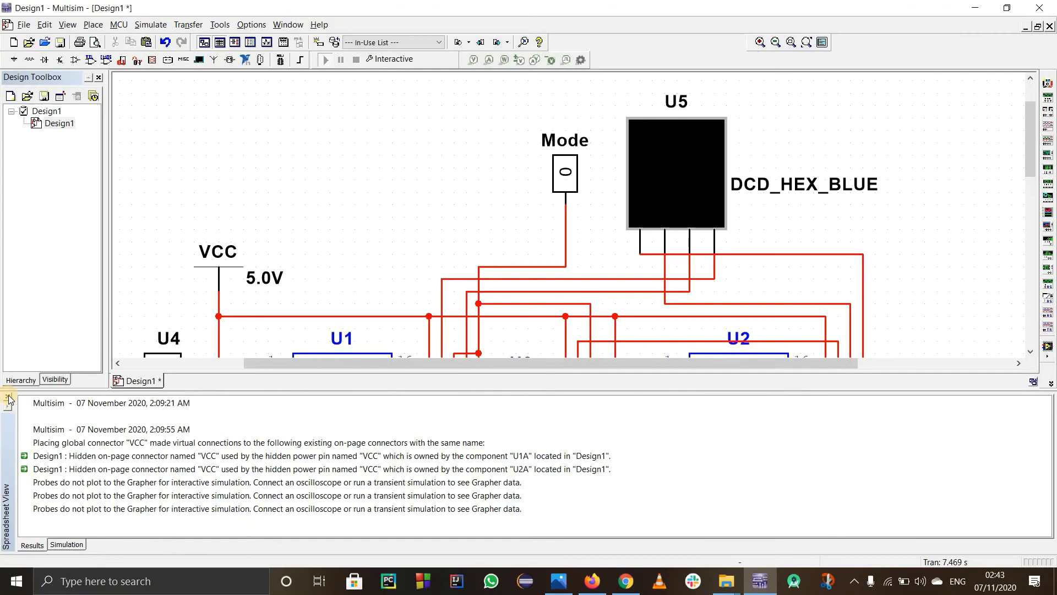
key("F5")
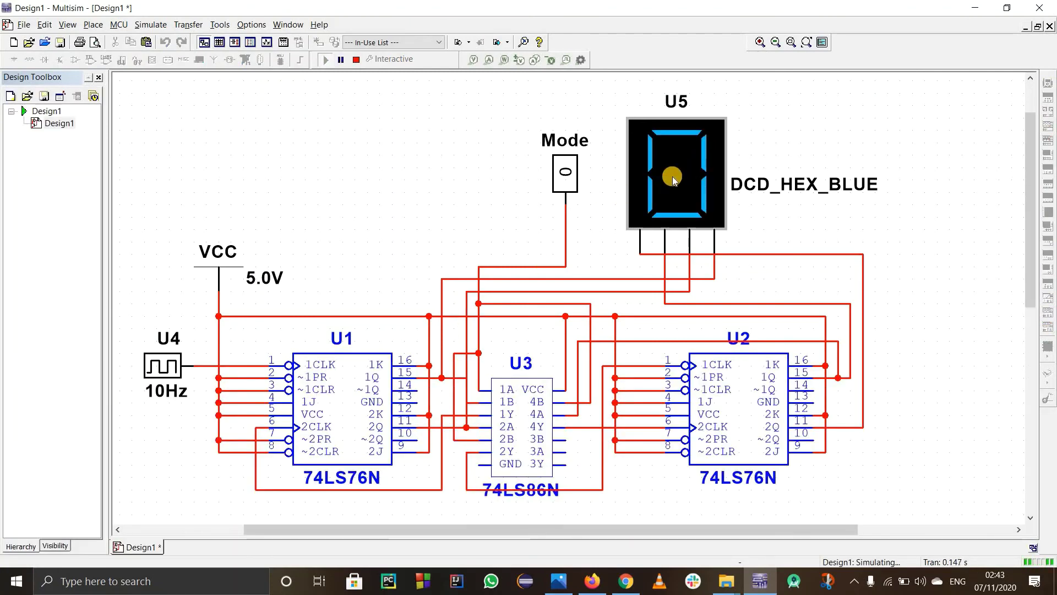
left_click(567, 175)
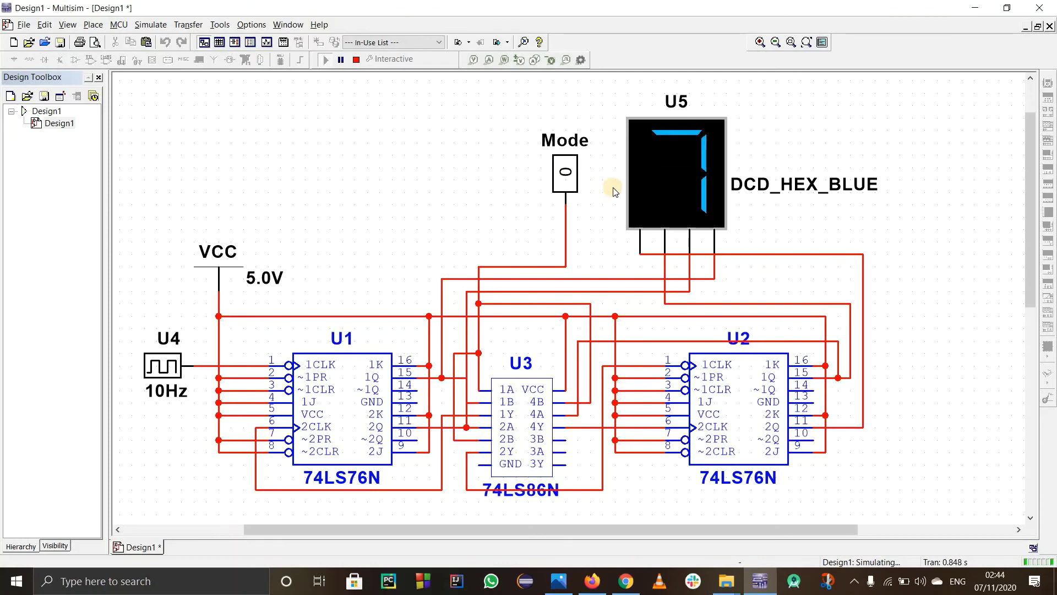
Step: Toggle Mode to 1 to count down from 7 to 3, then flip Mode back and forth again
left_click(569, 175)
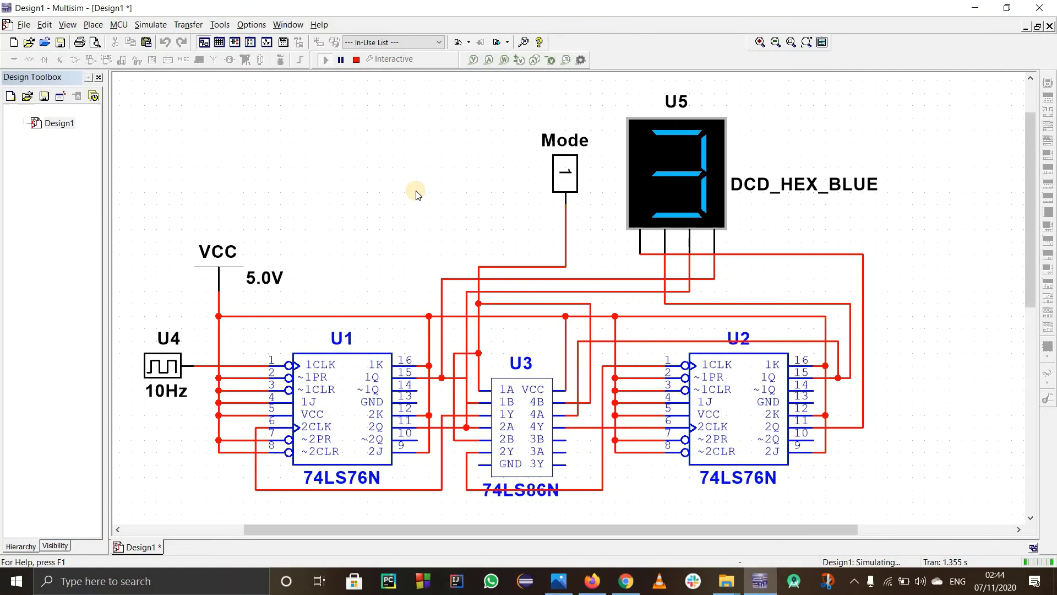
left_click(570, 180)
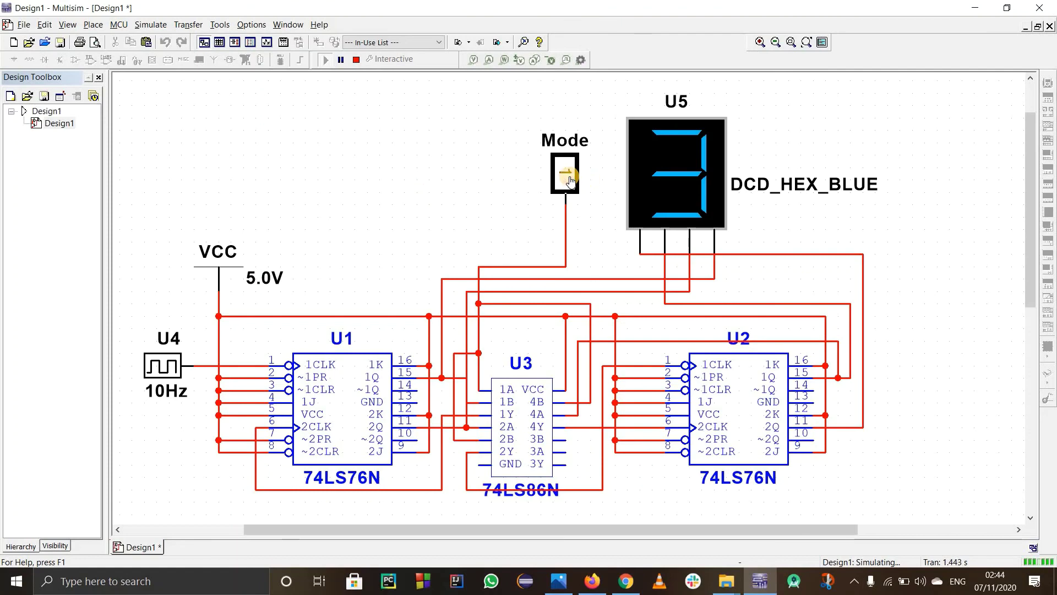
left_click(571, 180)
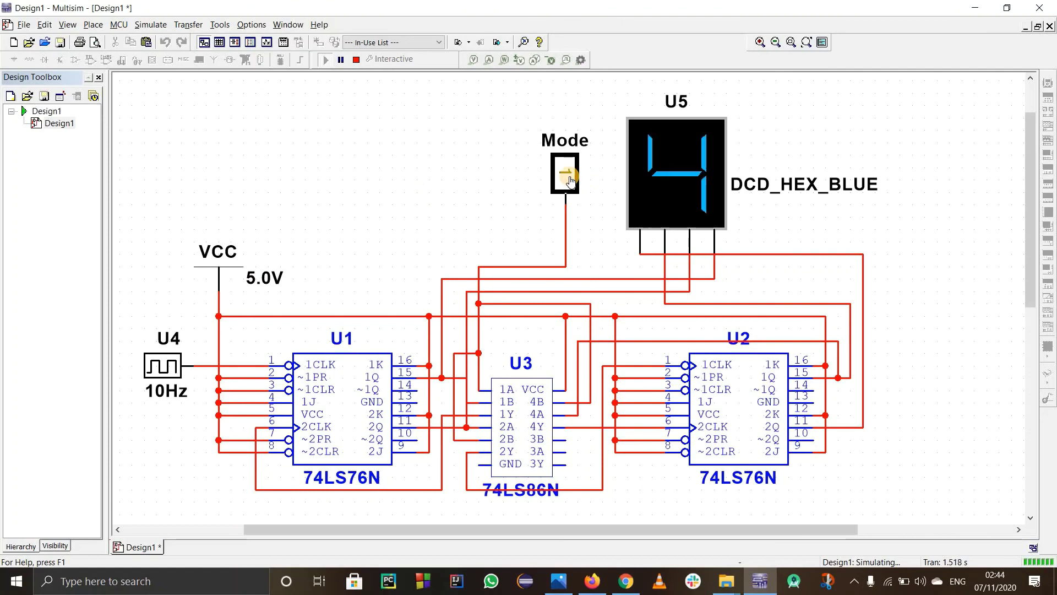